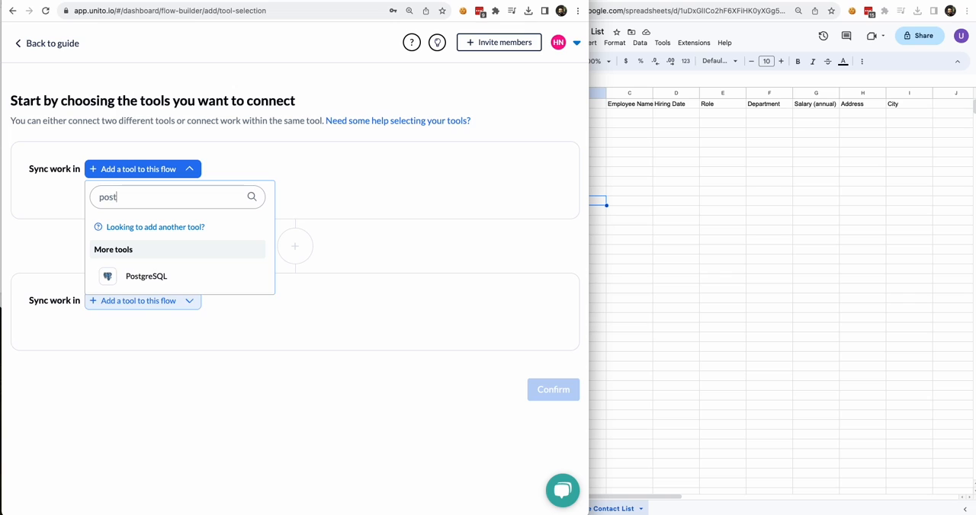
- Add PostgreSQL as the flow's first tool, then connect a new PostgreSQL account with its credentials and select it
click(159, 279)
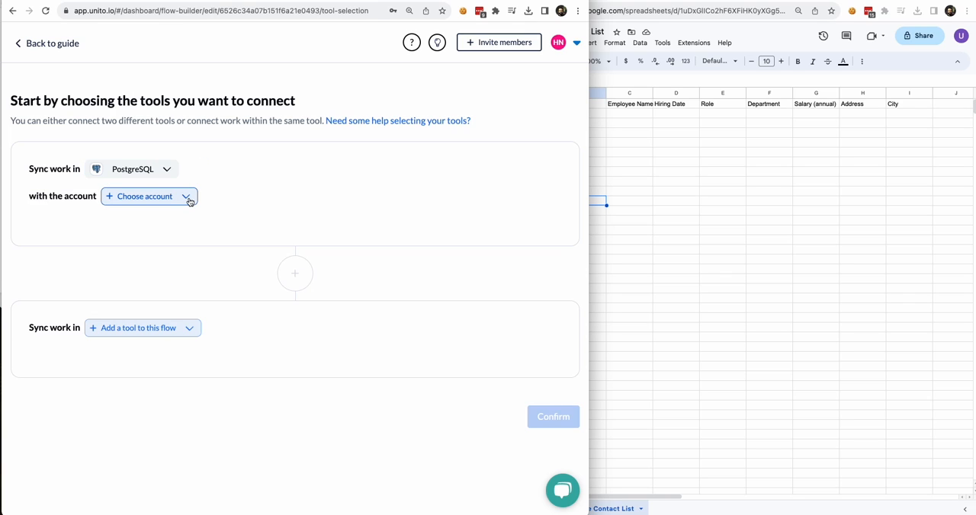
click(189, 202)
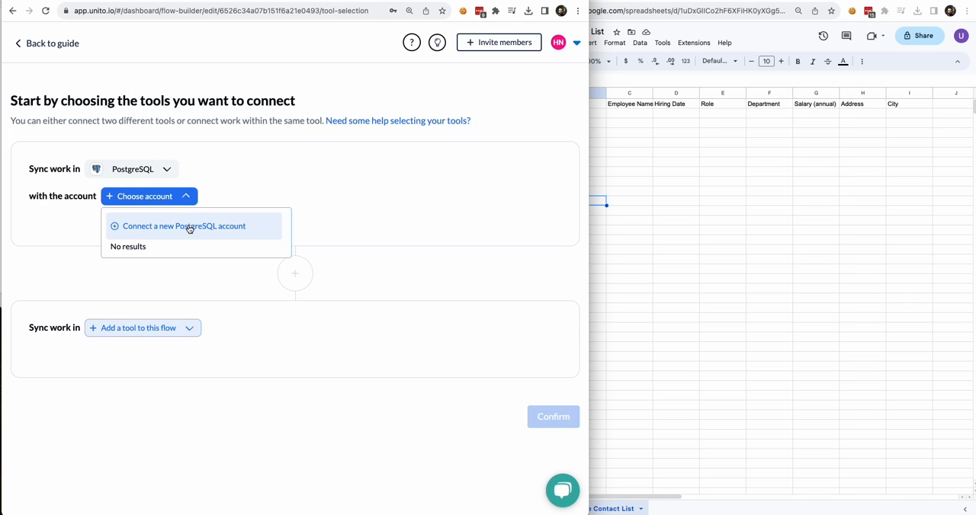
click(189, 226)
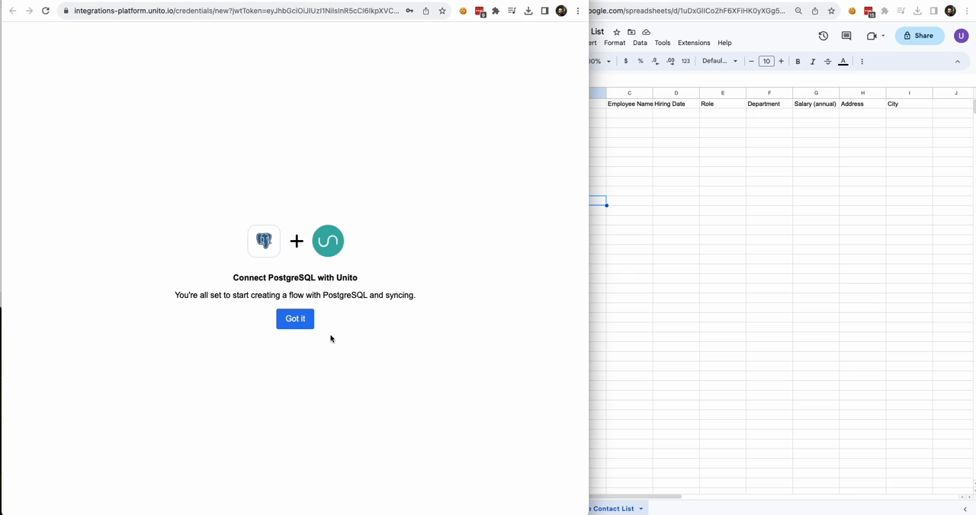
click(304, 321)
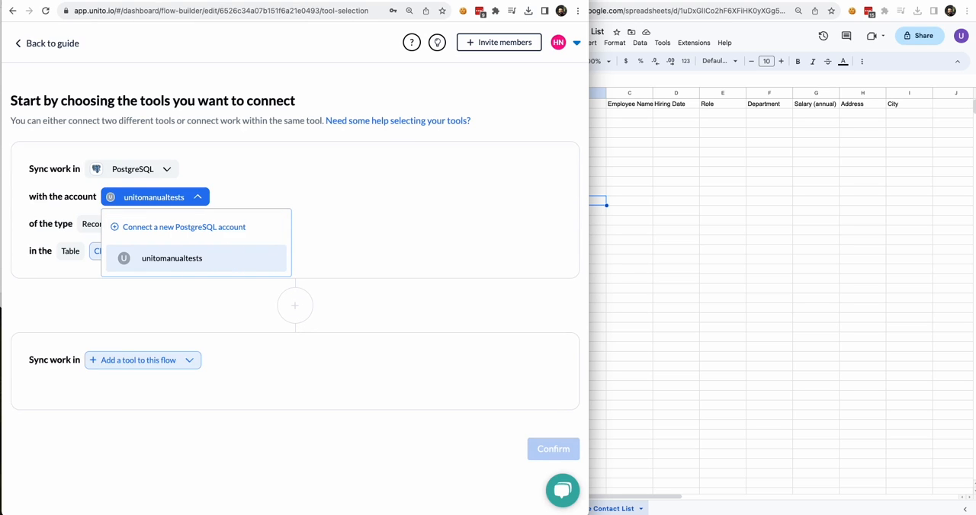
click(198, 259)
- Choose amelie_table as the PostgreSQL table to sync
click(159, 259)
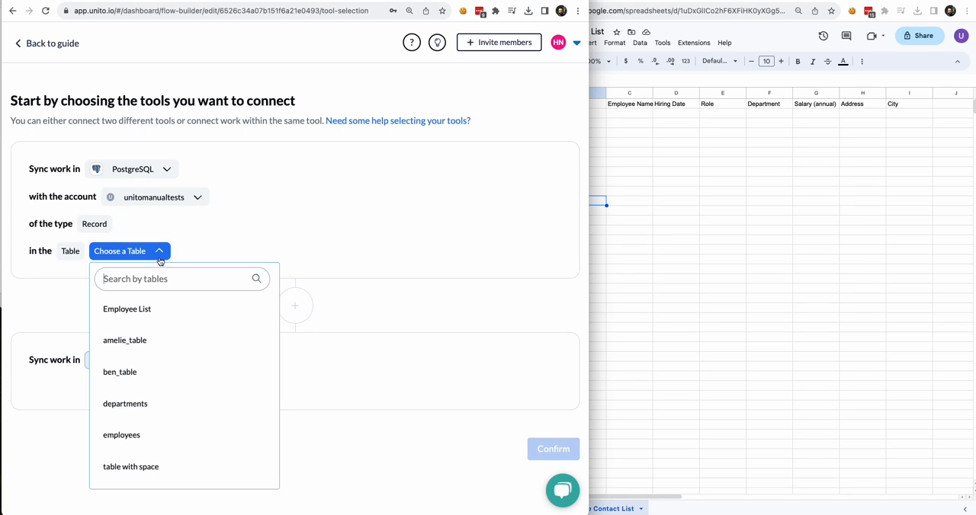
click(159, 305)
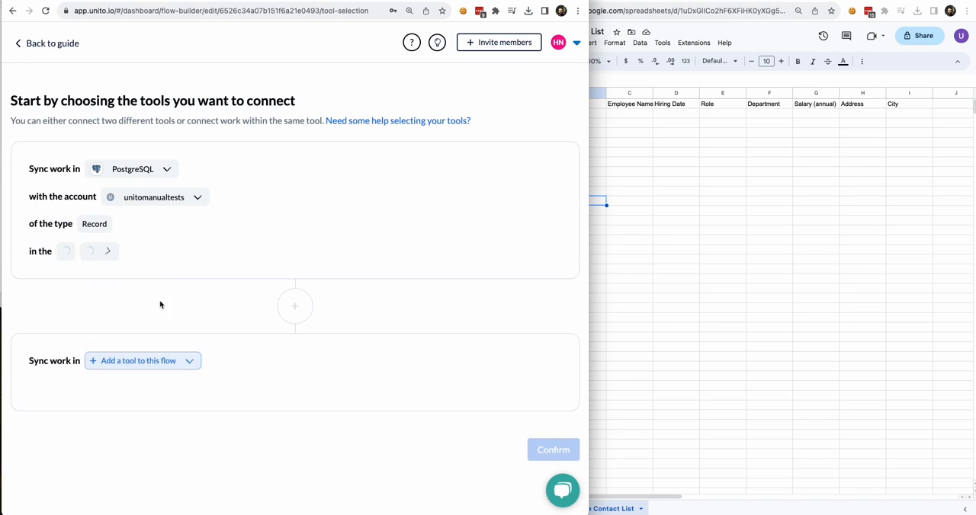
click(161, 258)
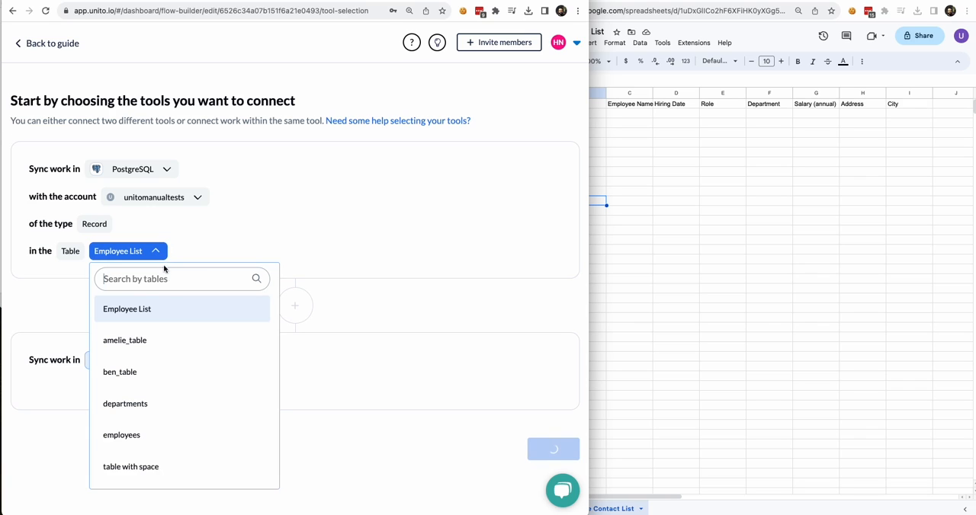
click(159, 341)
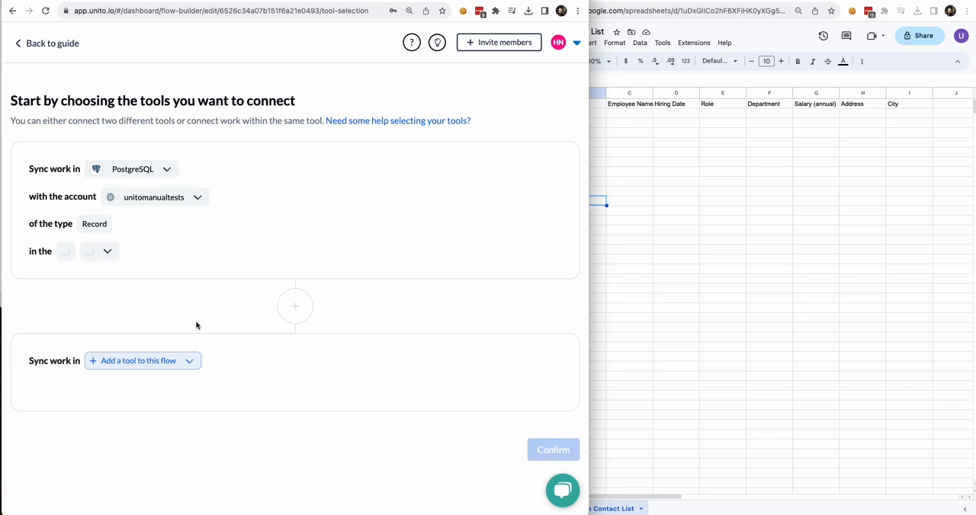
- Search the tools for "google" and add Google Sheets as the flow's second tool
click(190, 361)
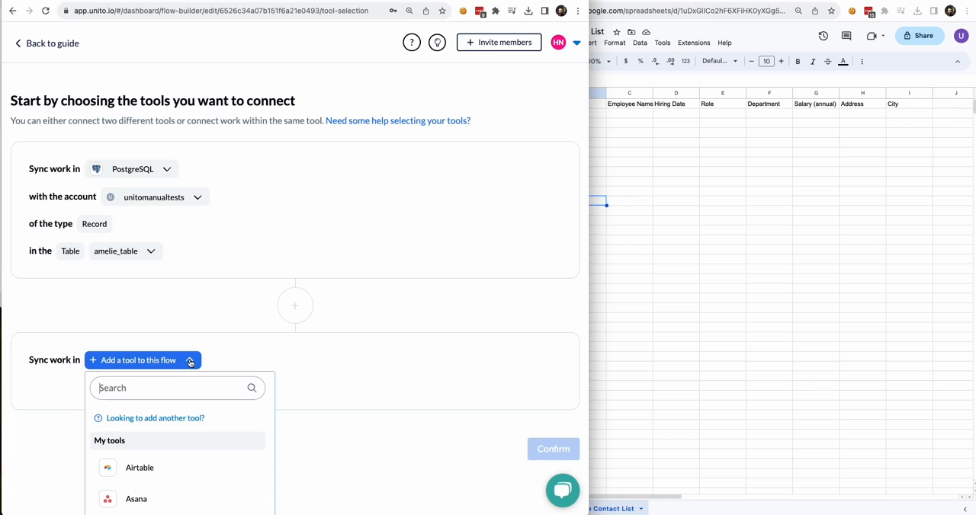
text(google)
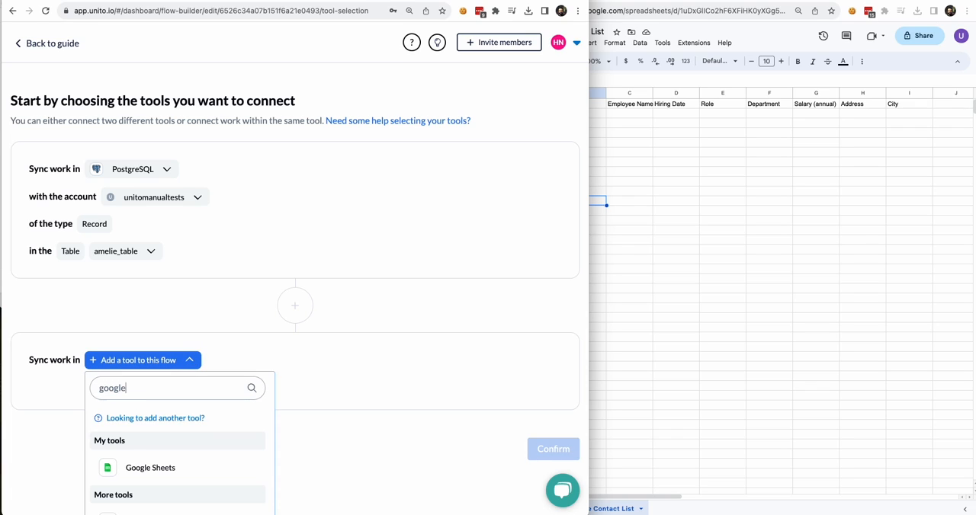
click(171, 470)
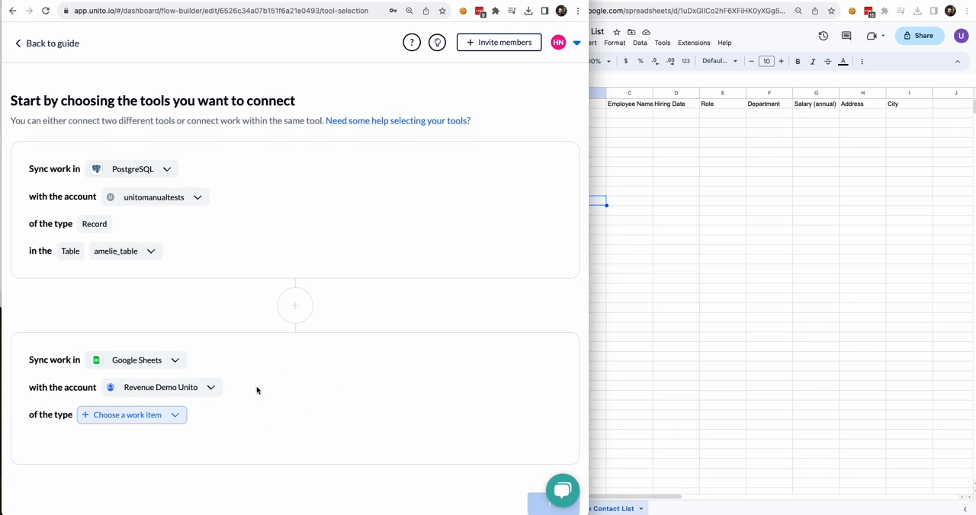
- Connect a new Google Sheets account to the flow and authorize Unito's access to it
click(188, 390)
click(223, 419)
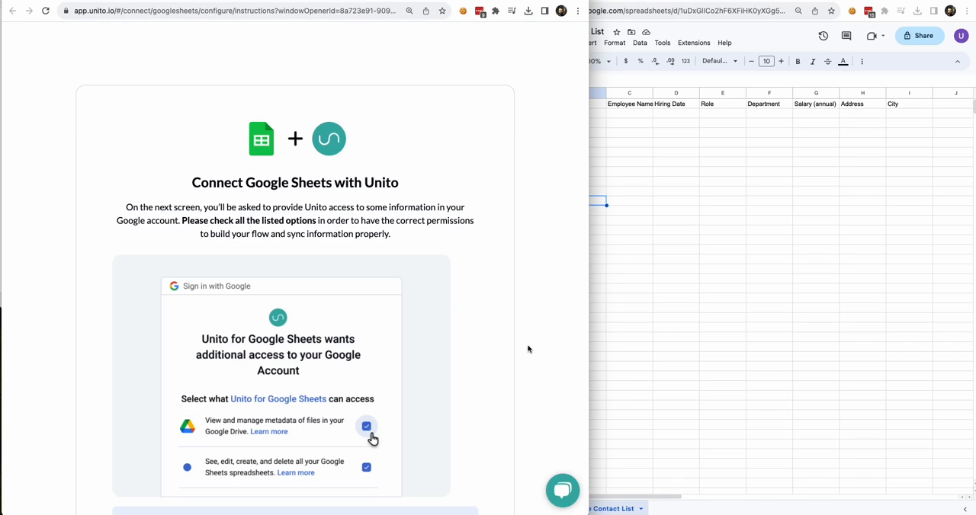
scroll(503, 347, down, 4)
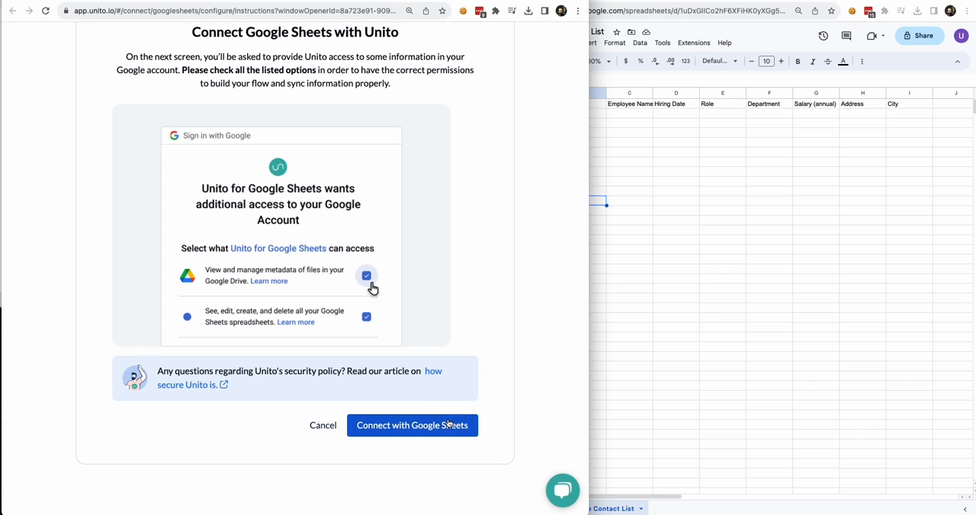
click(450, 424)
click(352, 418)
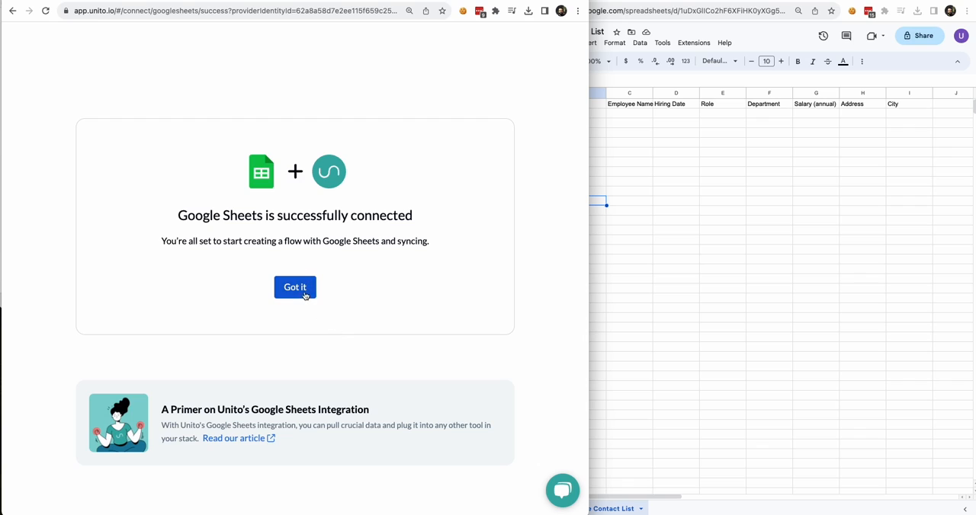
click(303, 291)
- Look up the sheet with its pasted link and choose Employee Contact List as the Google Sheets sheet to sync
click(168, 412)
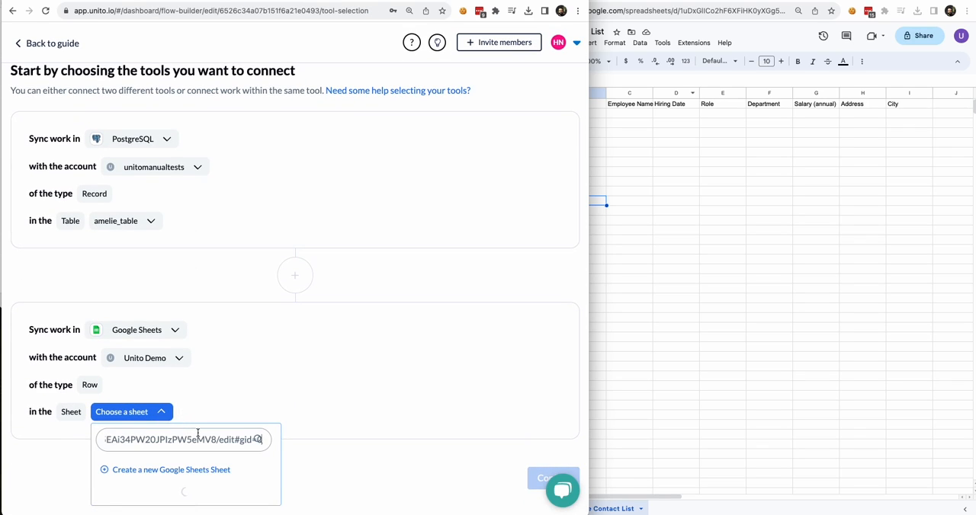
scroll(184, 492, down, 1)
click(166, 501)
scroll(320, 412, down, 3)
- Open the Unito add-on installation instructions for the chosen sheet and mark them as done
click(437, 404)
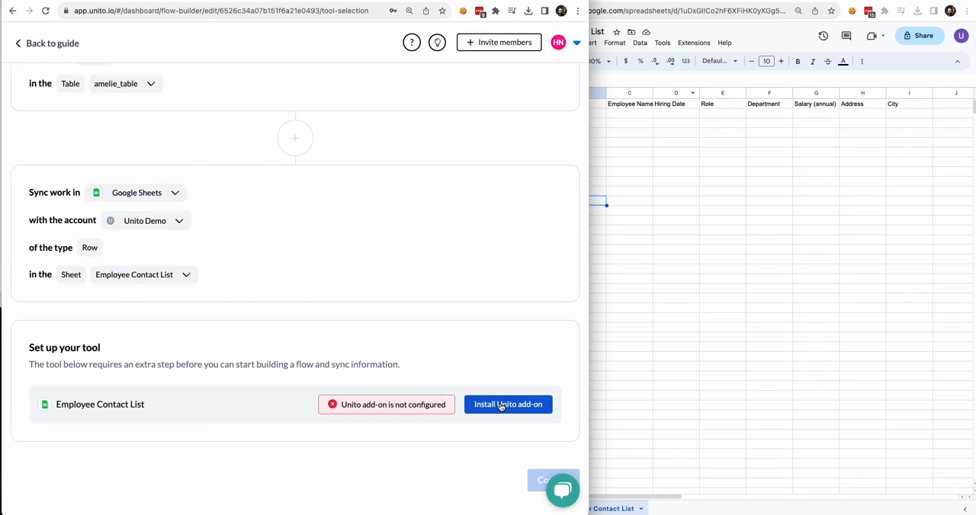
click(501, 406)
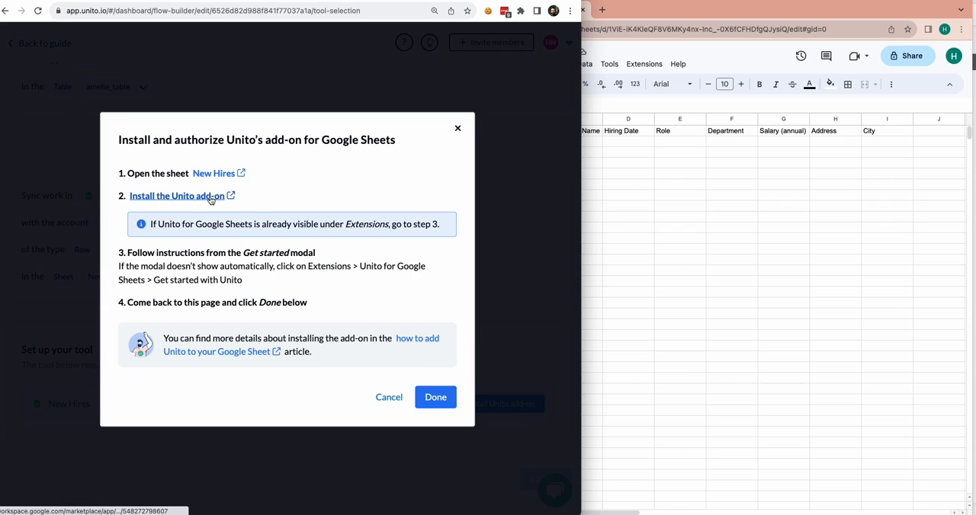
click(434, 397)
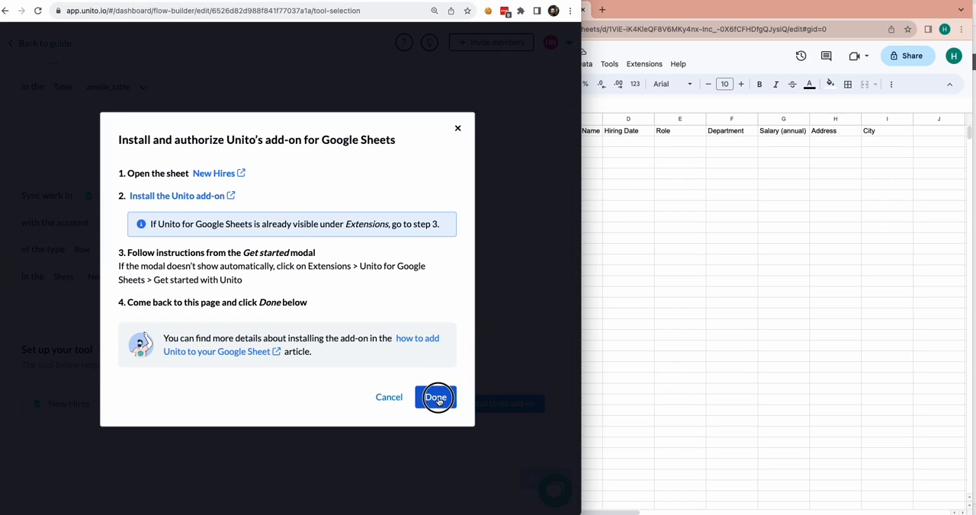
- Switch to the Employee Database spreadsheet in Google Sheets and search the add-on marketplace for "unito"
click(673, 201)
click(638, 70)
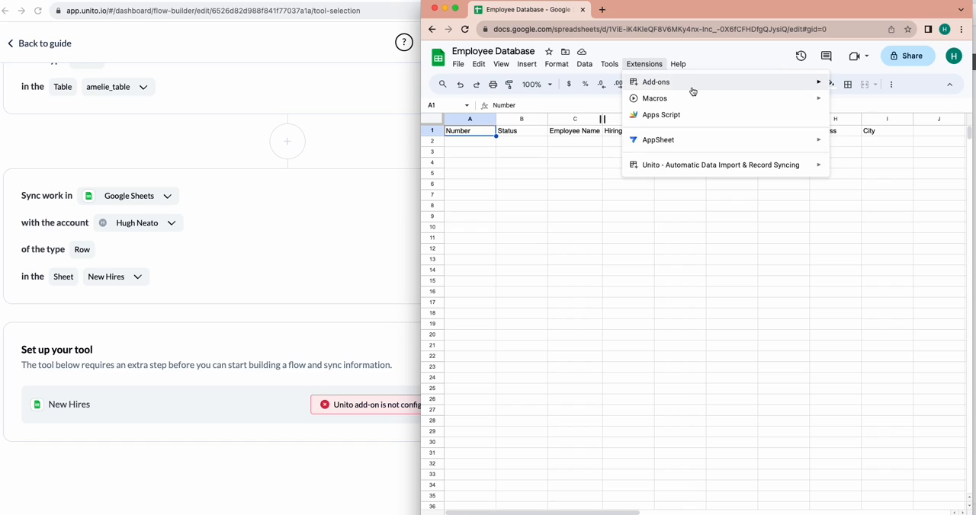
mouse_move(691, 87)
click(857, 85)
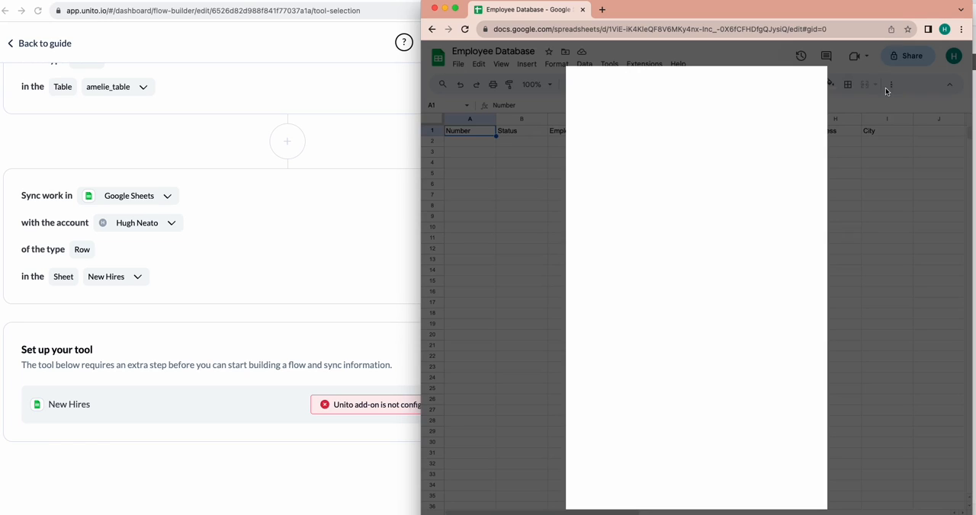
click(713, 87)
text(unito)
key(Return)
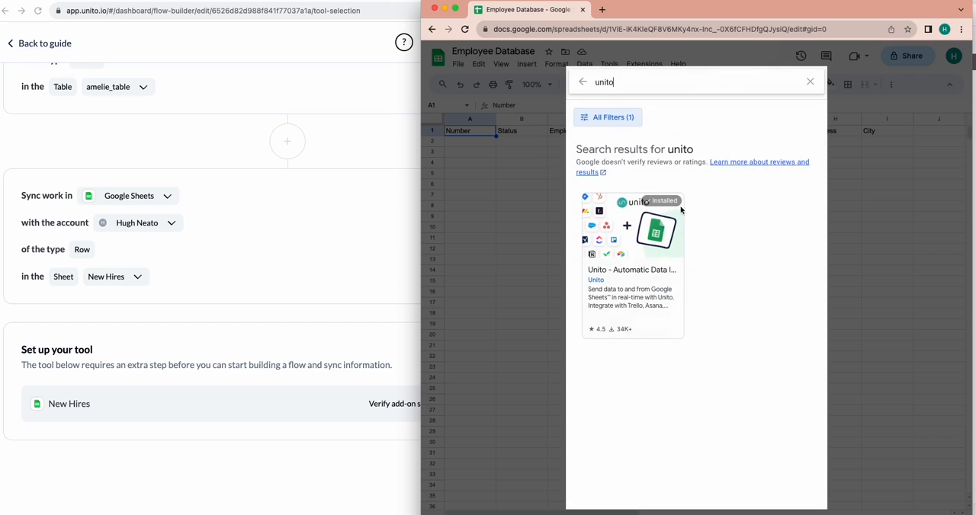
- Install the Unito - Automatic Data Import & Record Syncing add-on, allow its access to the Google account, and close the marketplace
click(669, 276)
click(778, 132)
click(762, 348)
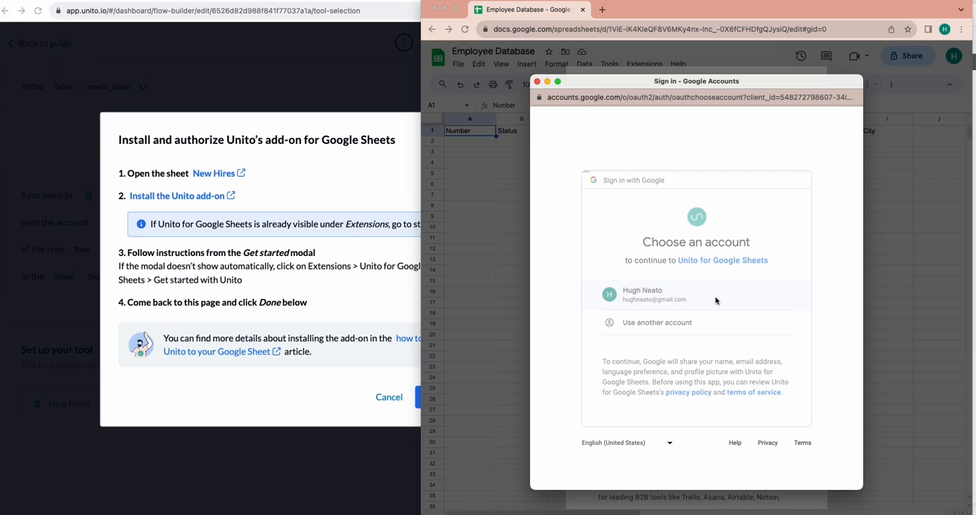
click(725, 301)
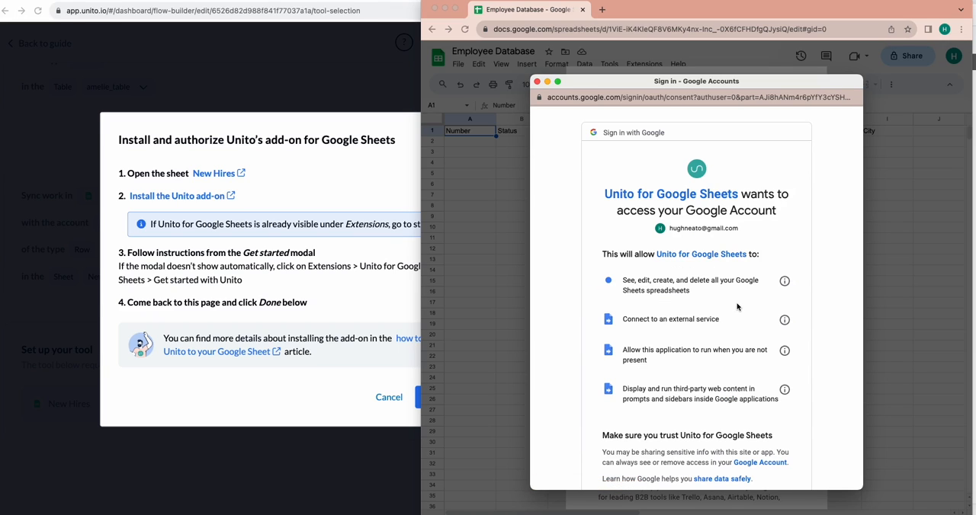
scroll(762, 398, down, 3)
scroll(761, 399, down, 1)
click(743, 427)
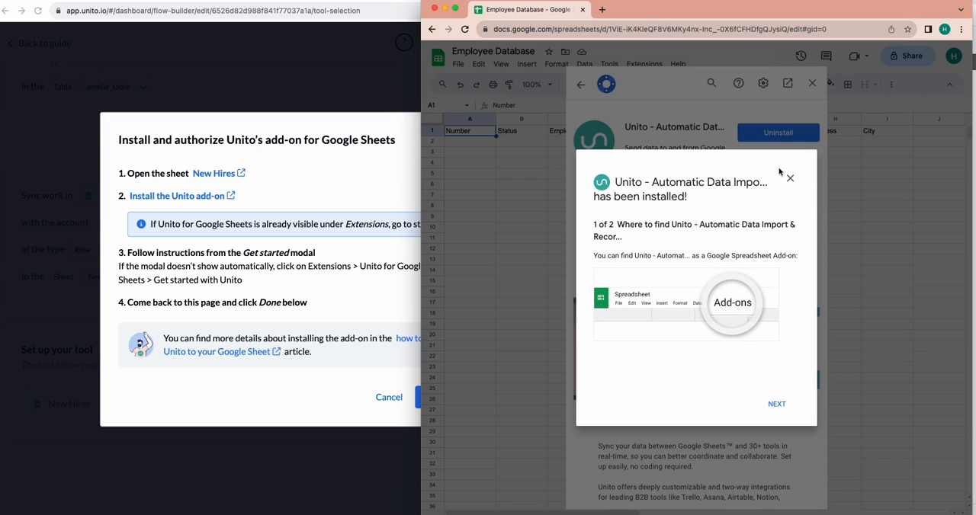
click(790, 178)
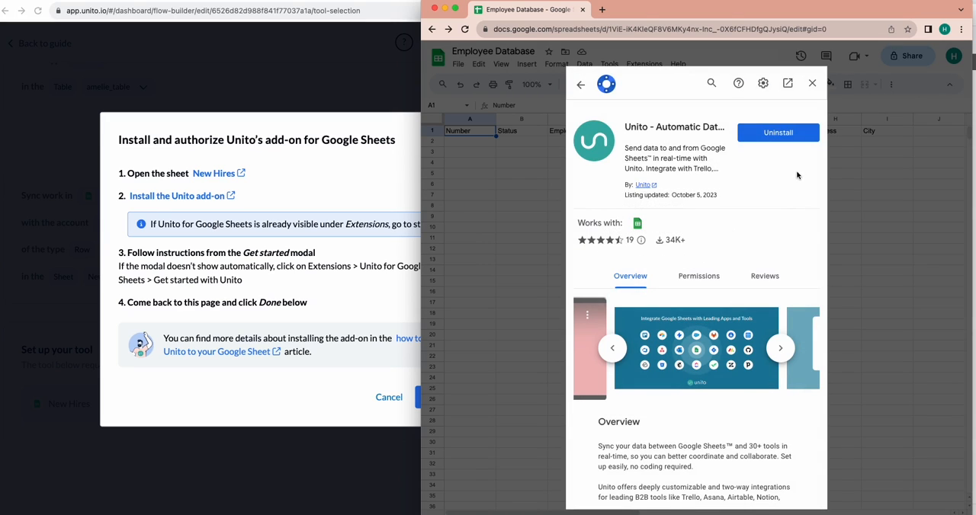
click(812, 83)
- Open the Unito add-on in the spreadsheet, have it insert its 2 sync columns, and close its sidebar
click(645, 64)
mouse_move(696, 167)
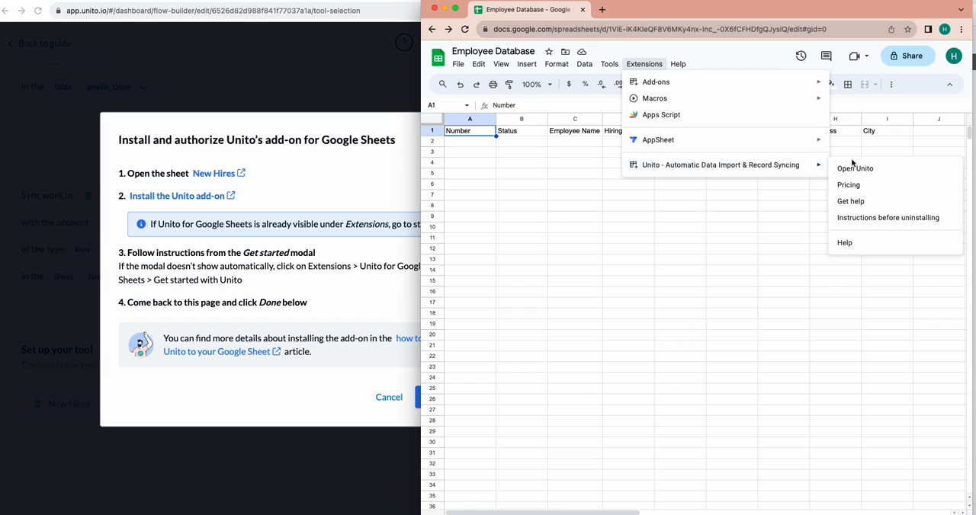
click(860, 164)
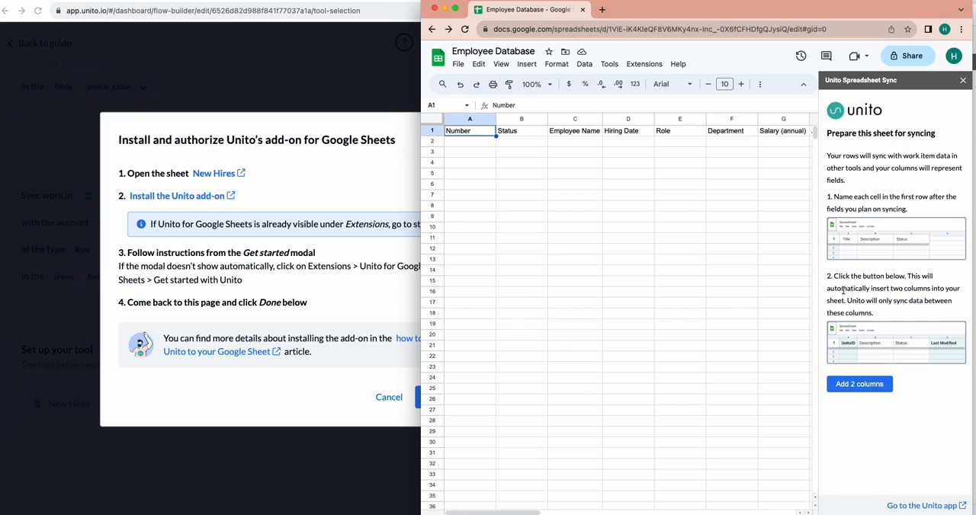
click(867, 385)
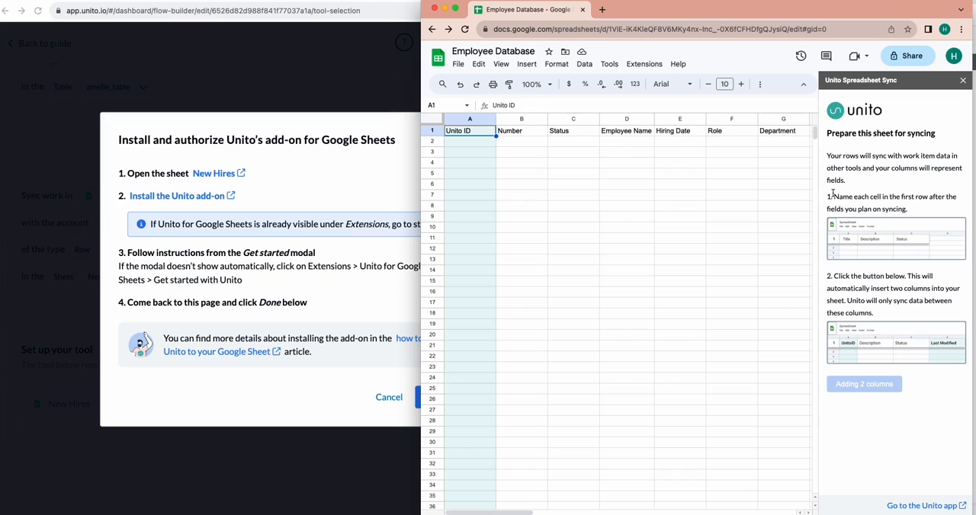
click(962, 80)
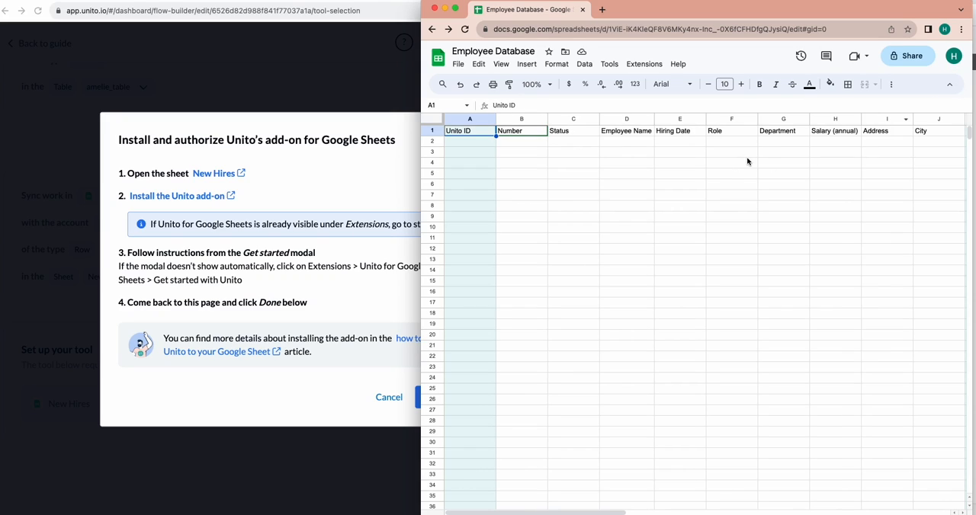
- Narrow the Status and City columns so that the inserted sync columns fit in view
scroll(747, 161, right, 2)
scroll(750, 161, left, 1)
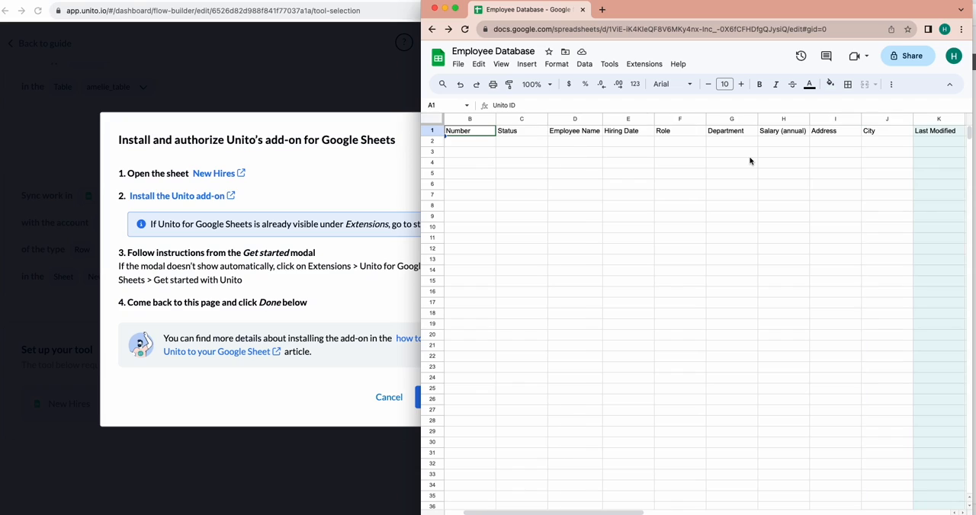
drag(548, 119, 527, 118)
drag(892, 118, 875, 118)
scroll(724, 200, left, 1)
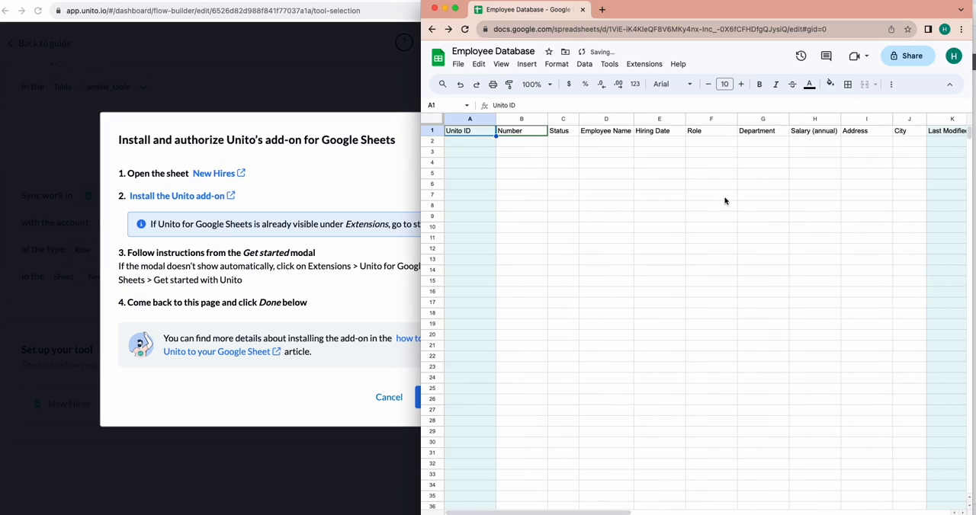
- Switch back to Unito, mark the add-on installation as done, and confirm the tool selection
click(419, 212)
click(431, 399)
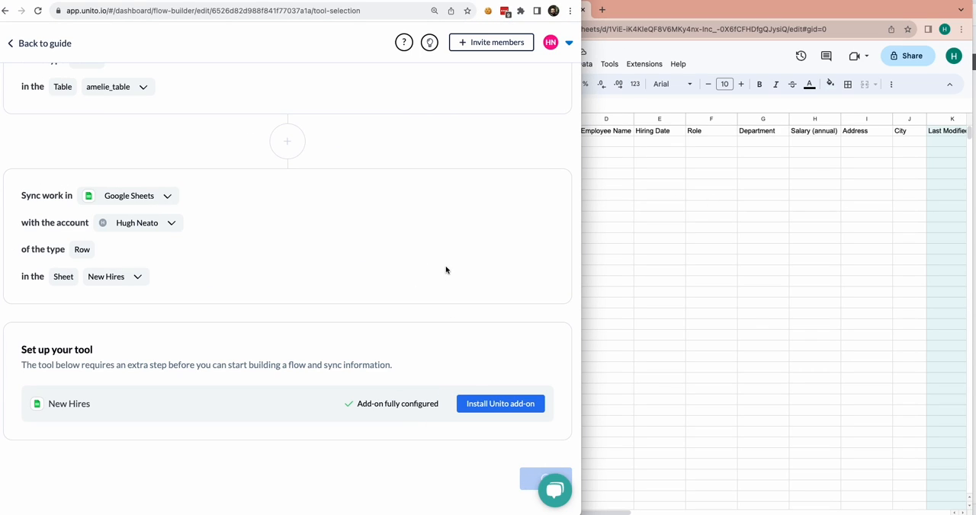
click(527, 220)
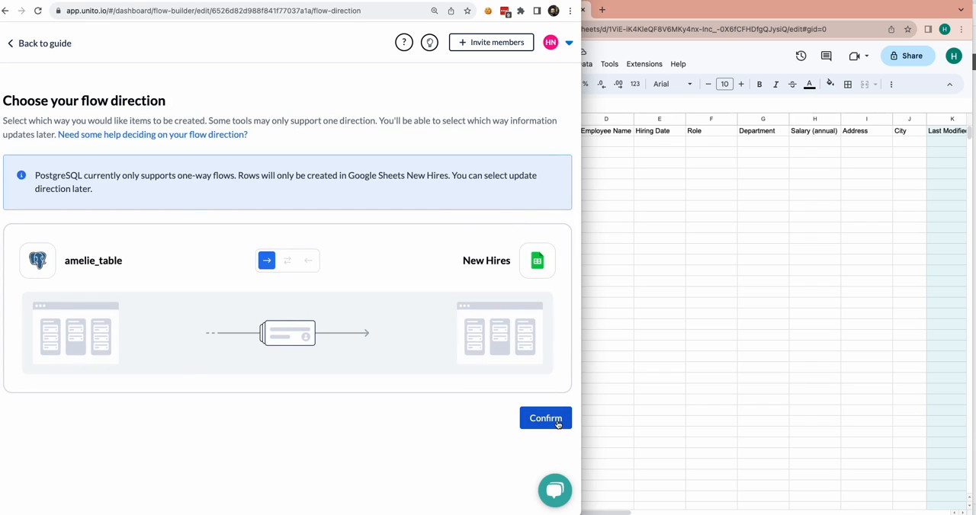
- Confirm the one-way flow direction and restrict the sync to records whose SyncToUnito is Any value
click(557, 425)
click(534, 288)
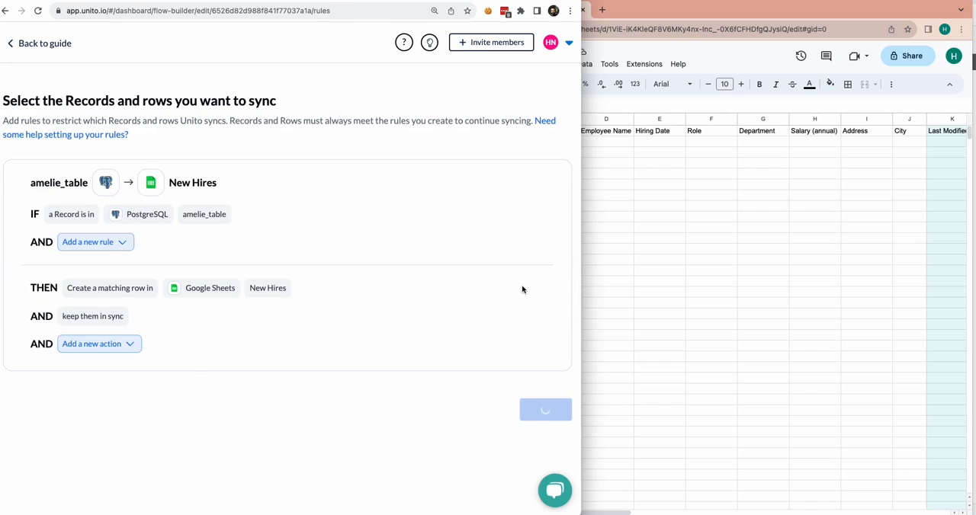
click(115, 247)
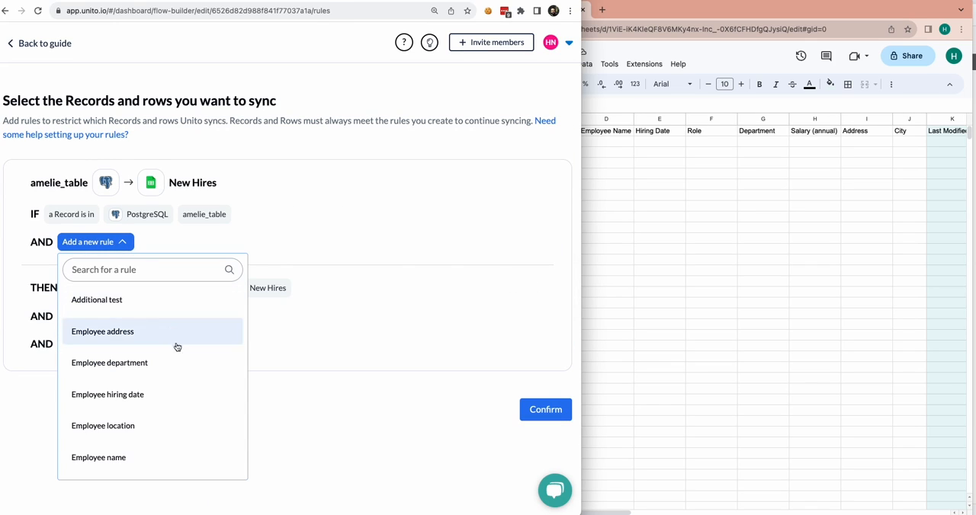
scroll(178, 352, down, 5)
scroll(179, 354, down, 3)
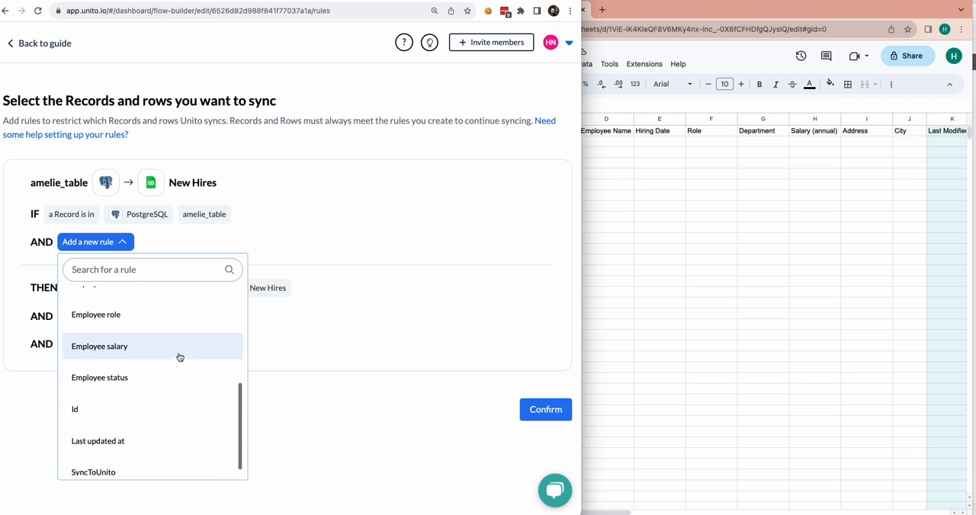
click(148, 461)
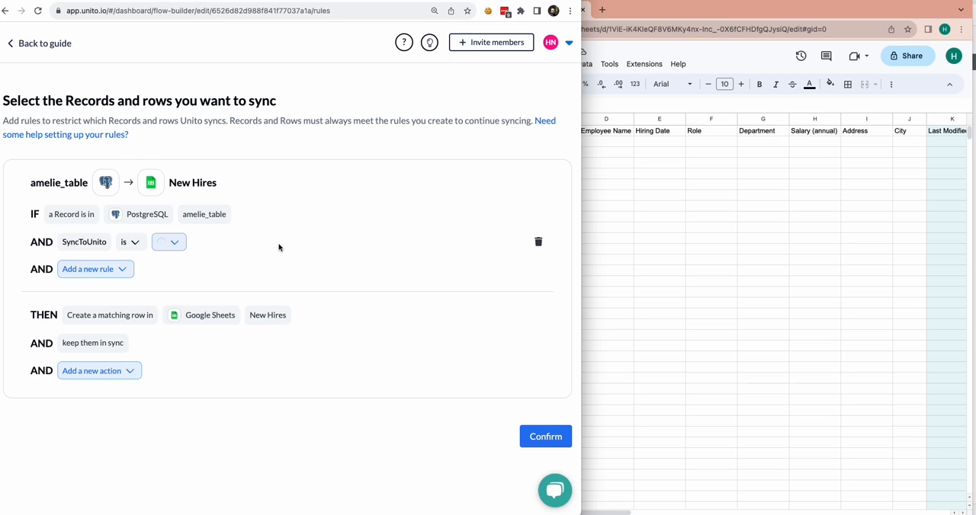
click(202, 244)
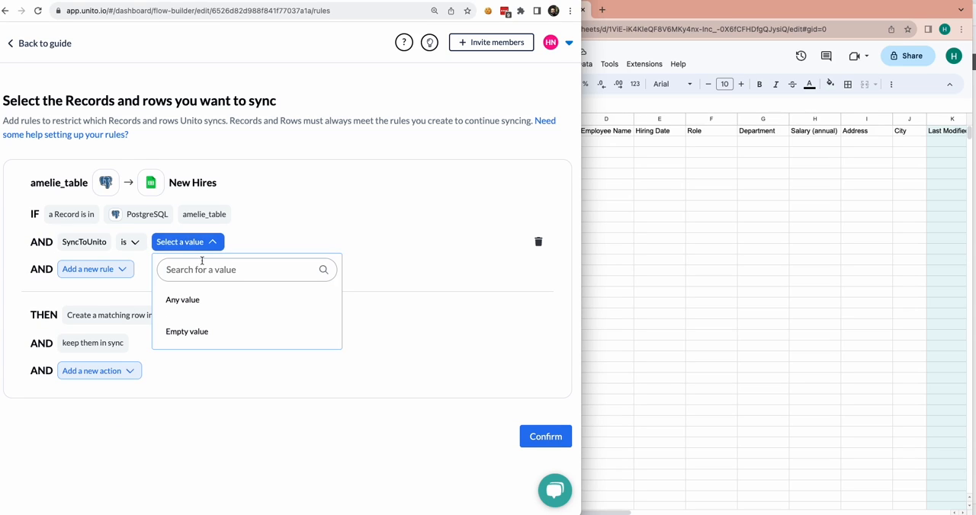
click(203, 299)
click(436, 268)
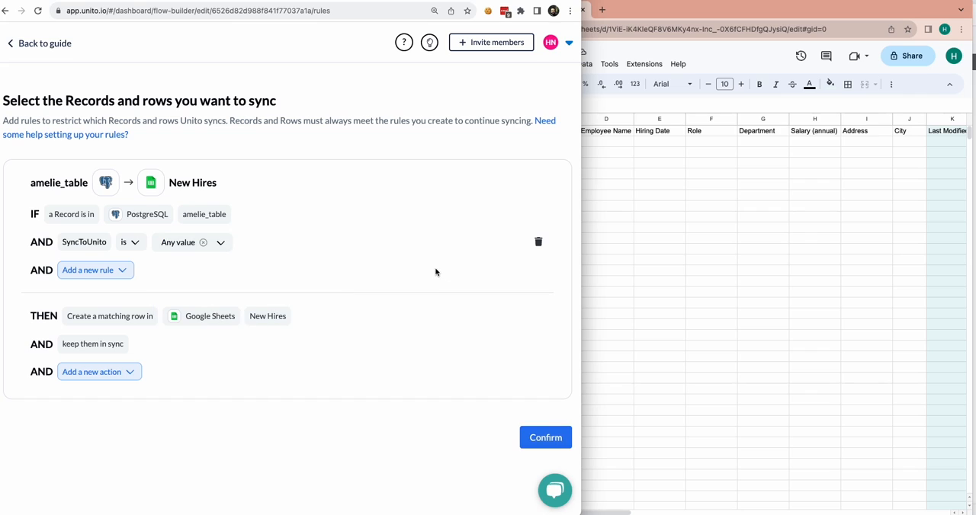
click(540, 437)
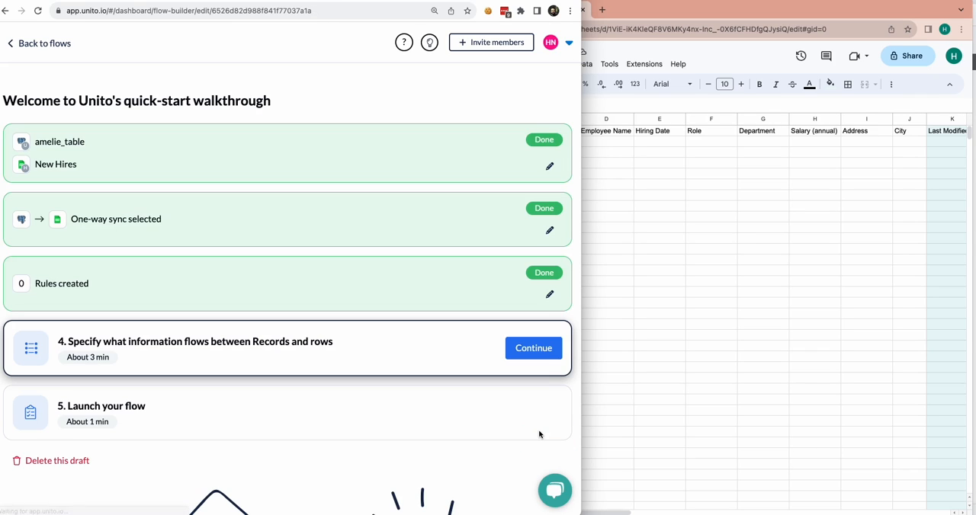
- Start the field mapping from scratch and map the PostgreSQL field Employee address to the Address column
click(539, 349)
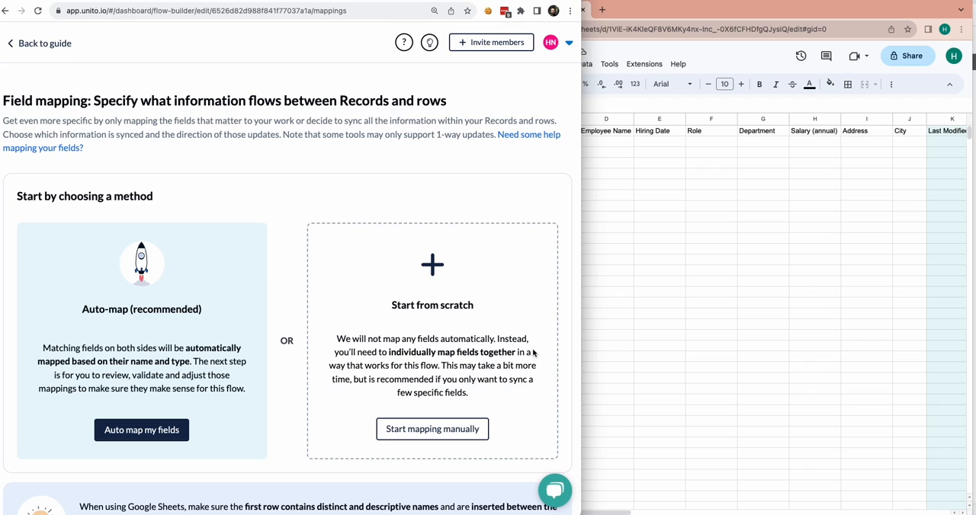
click(427, 429)
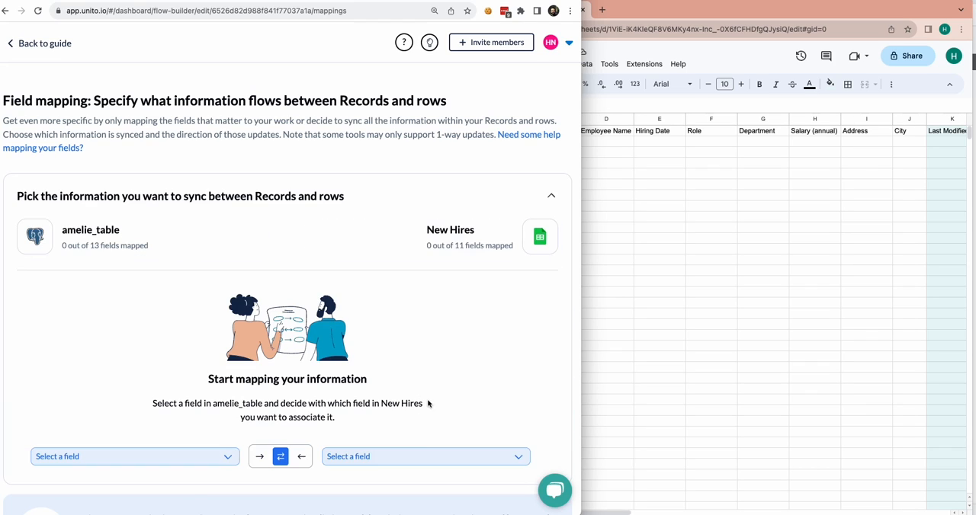
scroll(427, 412, down, 2)
click(228, 371)
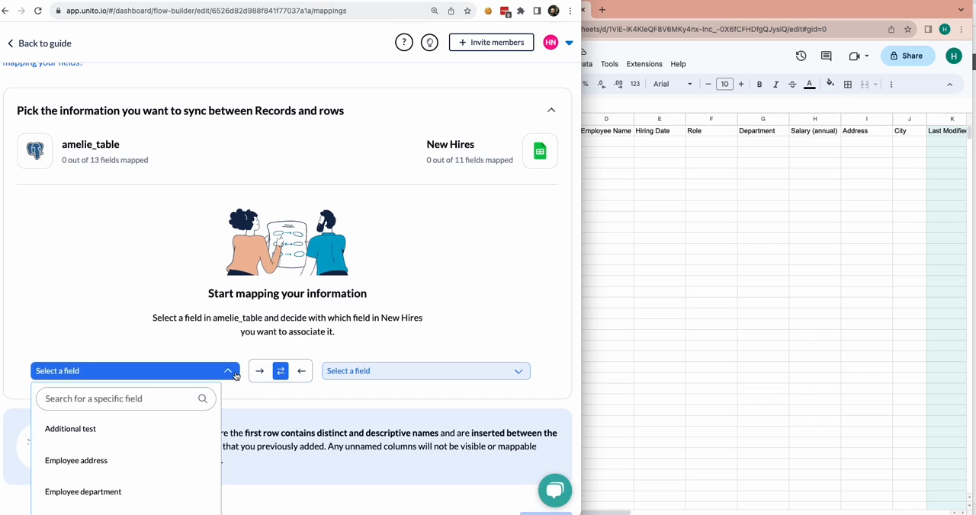
scroll(238, 374, down, 2)
click(179, 368)
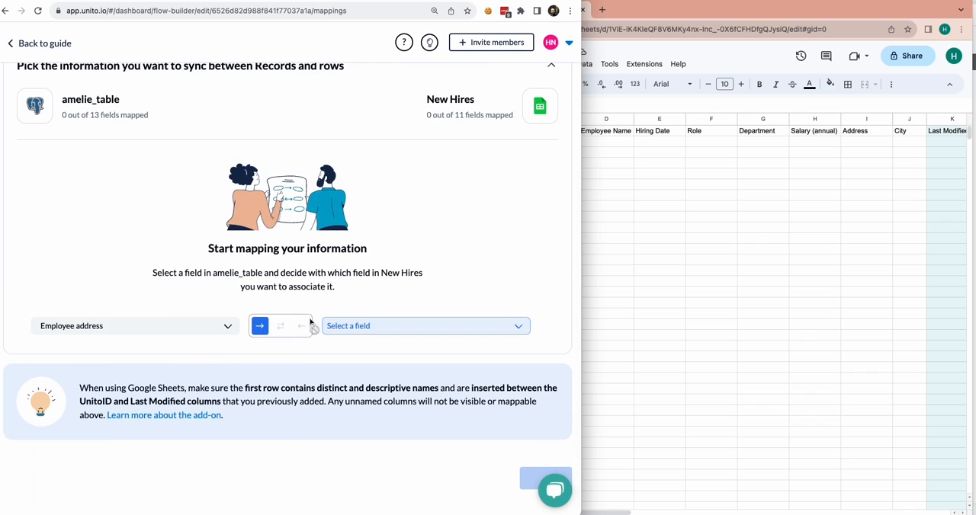
click(390, 327)
click(385, 382)
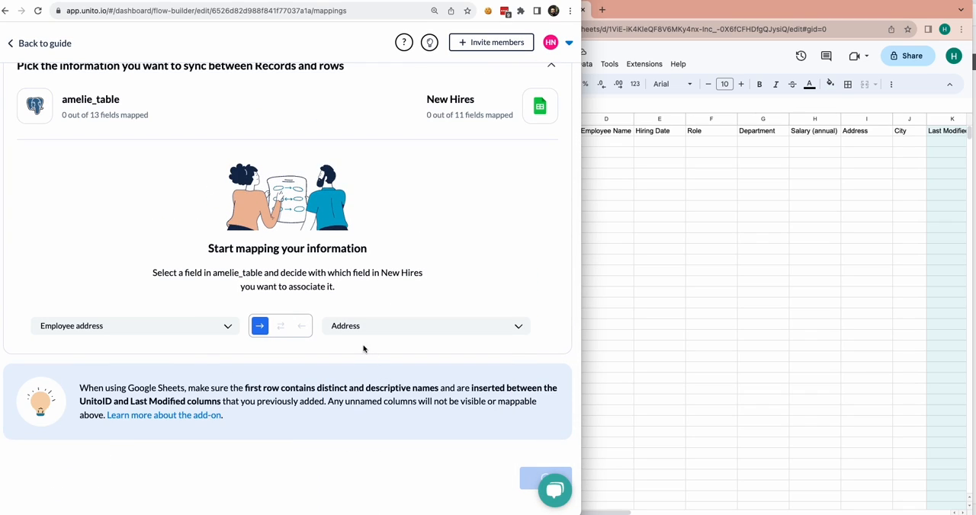
- Add a mapping from the PostgreSQL field Employee location to the sheet's City column
click(350, 297)
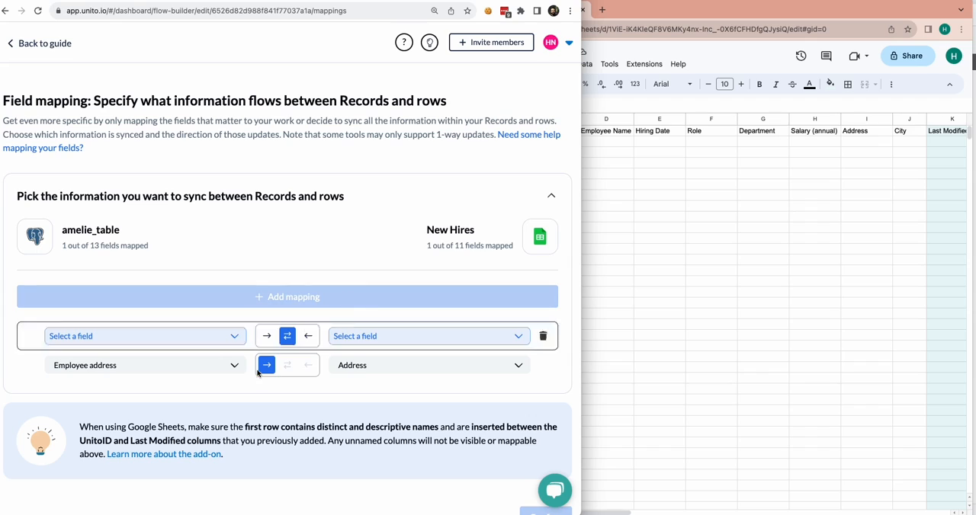
click(462, 342)
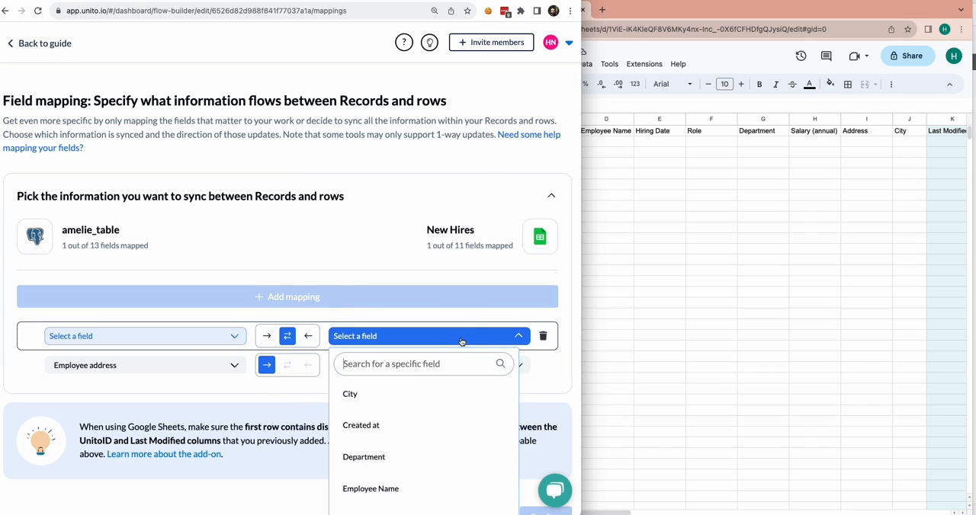
click(392, 396)
click(204, 338)
scroll(202, 400, down, 3)
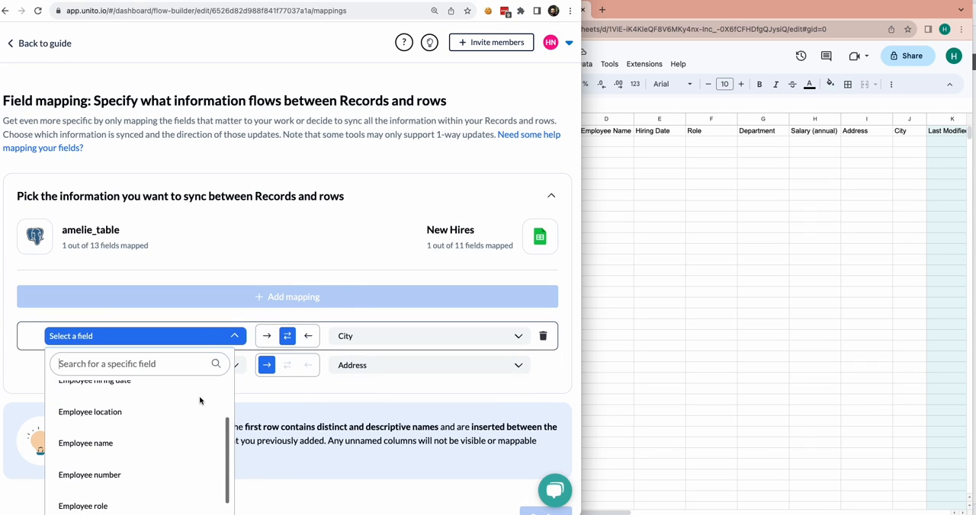
click(170, 410)
- Add a mapping from the PostgreSQL field Employee department to the sheet's Department column
click(304, 297)
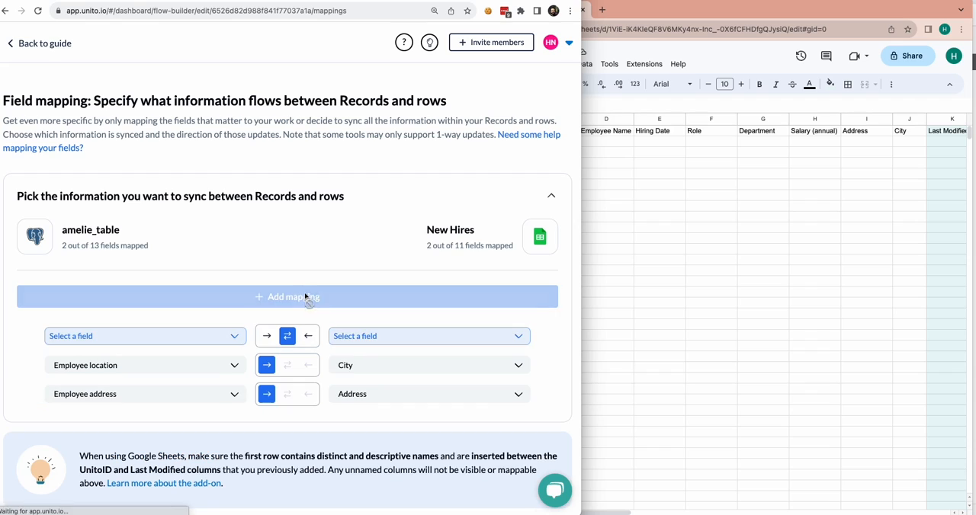
click(354, 336)
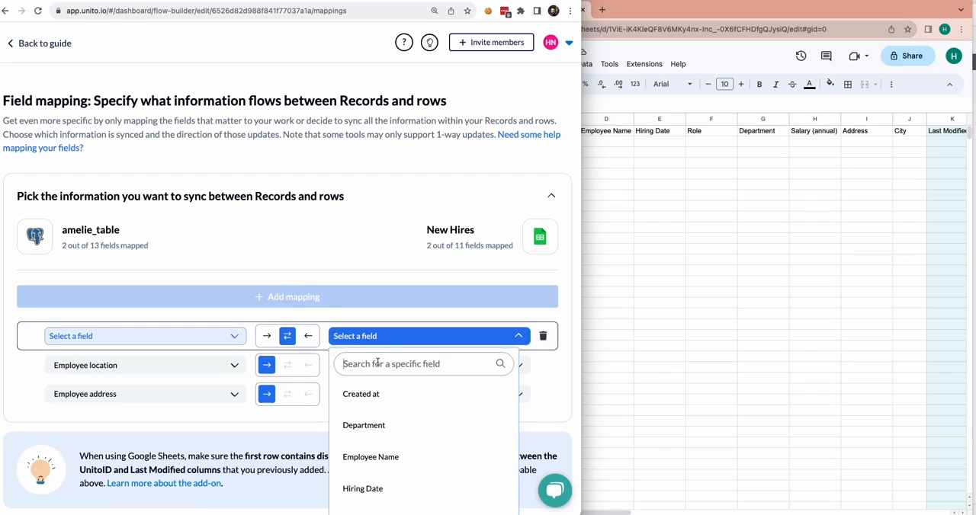
click(392, 427)
click(185, 338)
click(166, 424)
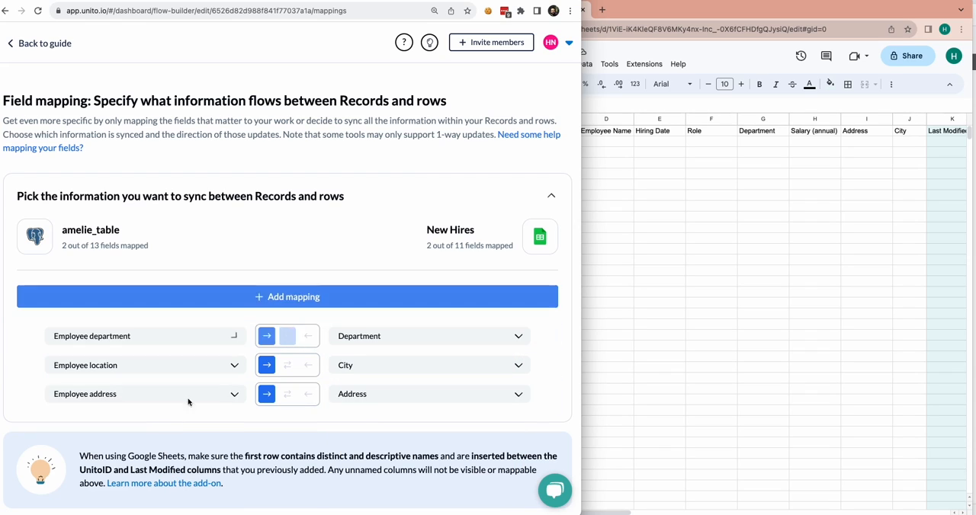
click(403, 336)
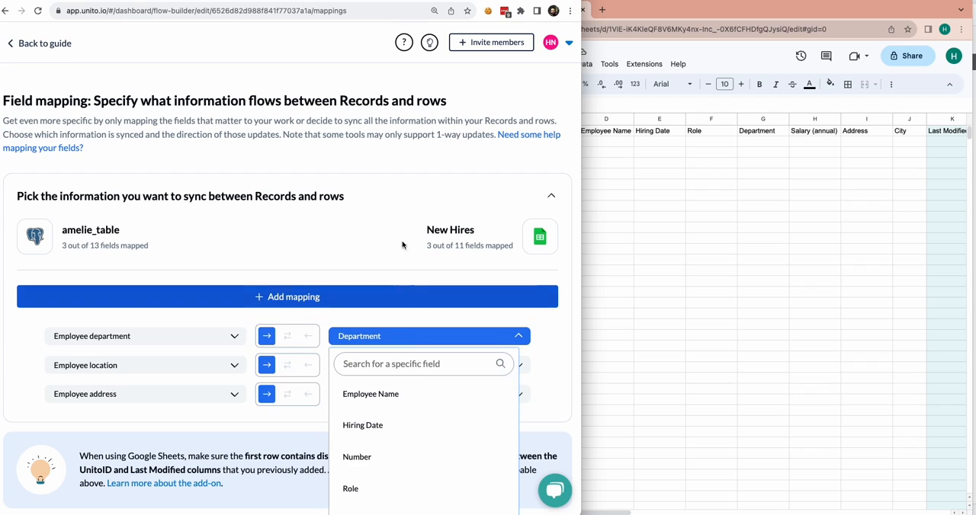
- Try to add a mapping from Employee hiring date to the sheet's Hiring Date column
click(374, 297)
click(376, 337)
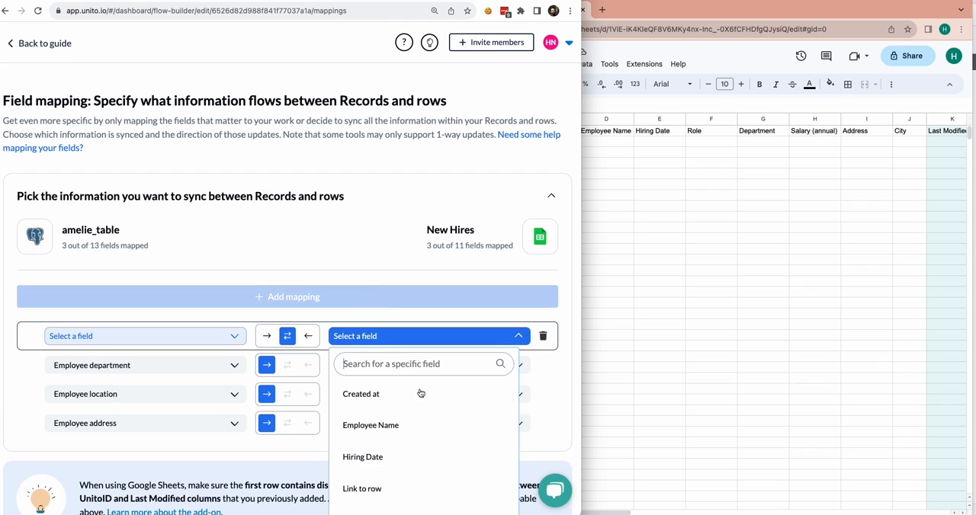
click(416, 457)
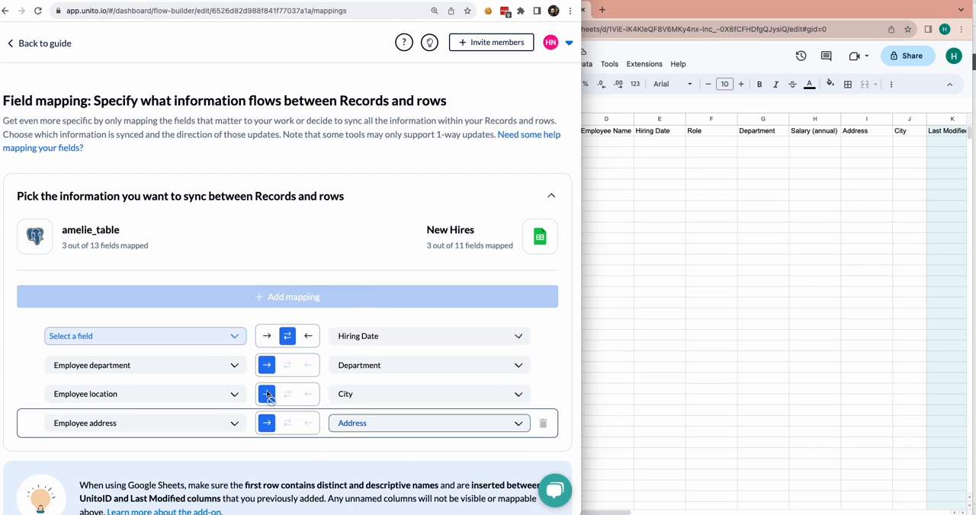
click(174, 336)
click(160, 429)
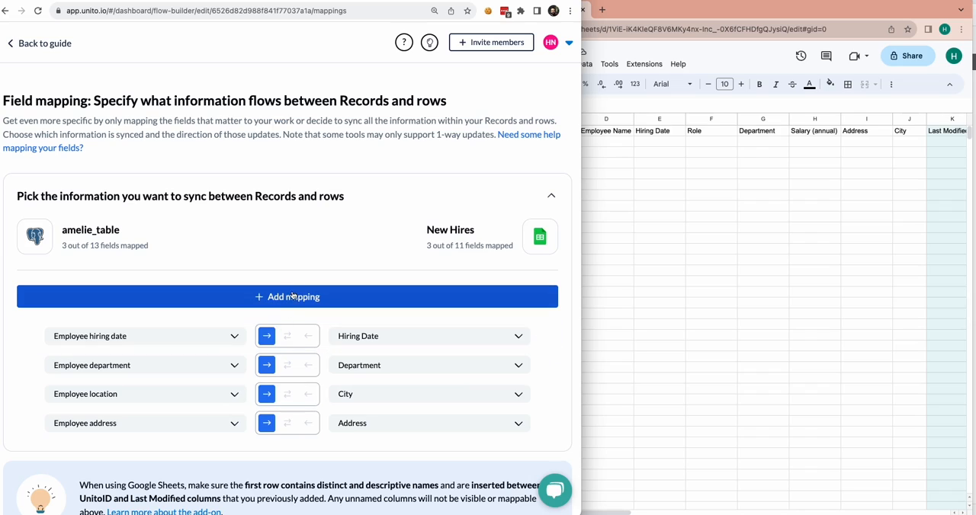
- Add a mapping from the PostgreSQL field Employee name to the sheet's Employee Name column
click(292, 296)
click(232, 336)
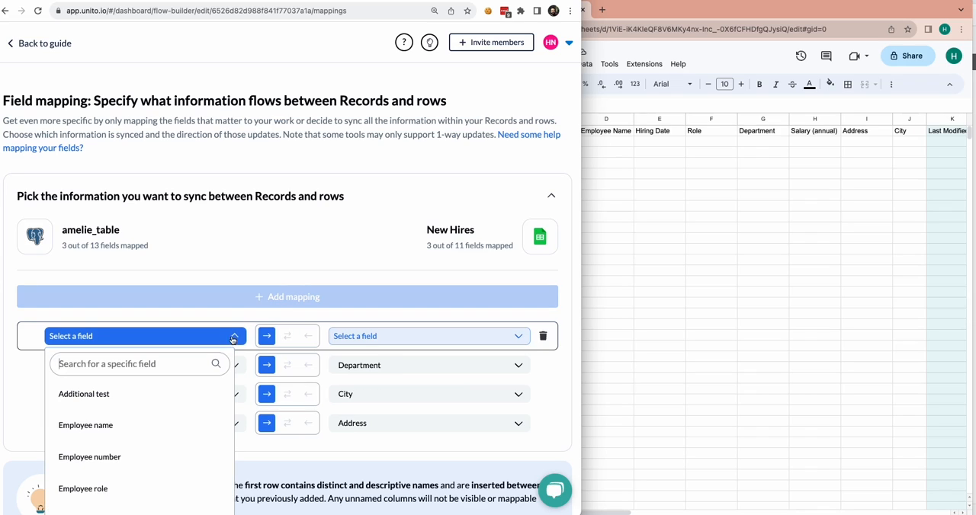
click(192, 428)
click(370, 345)
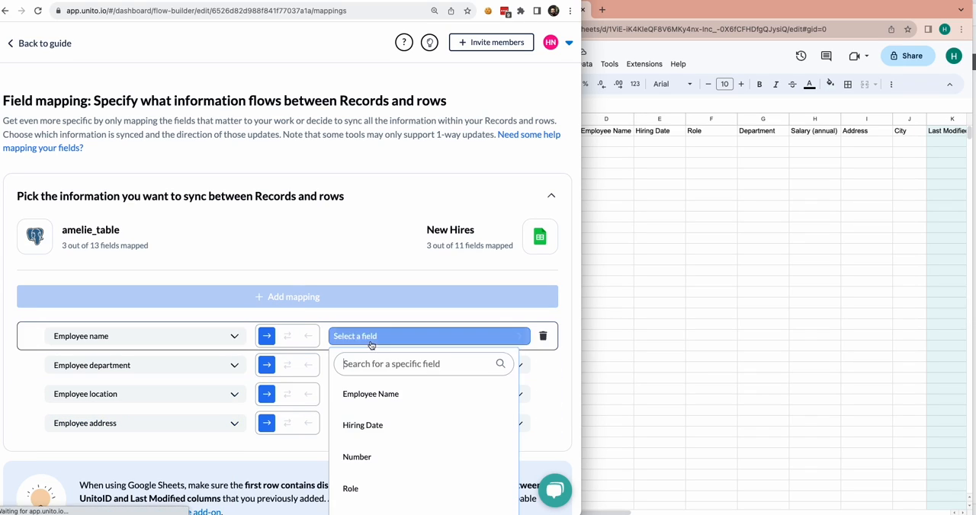
click(385, 395)
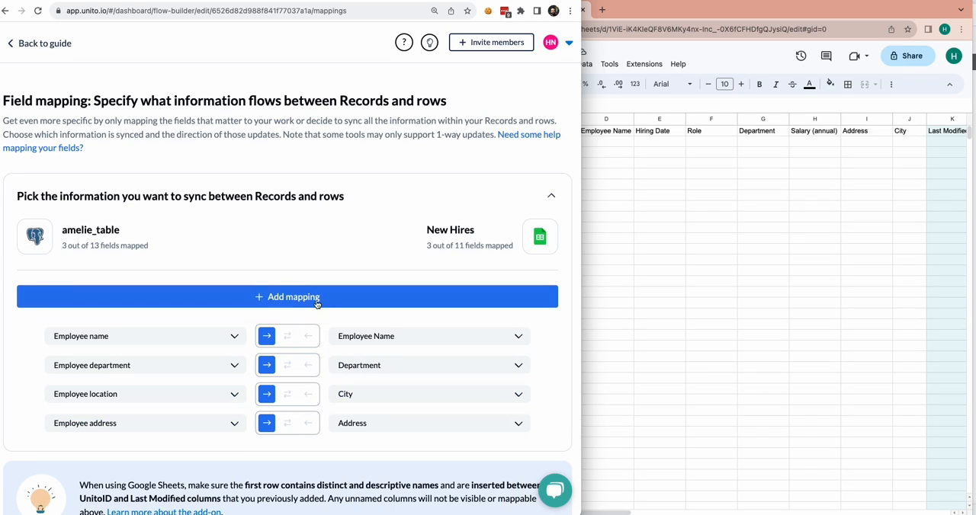
- Add a mapping from the PostgreSQL field Employee hiring date to the sheet's Hiring Date column
click(226, 345)
click(255, 302)
click(254, 302)
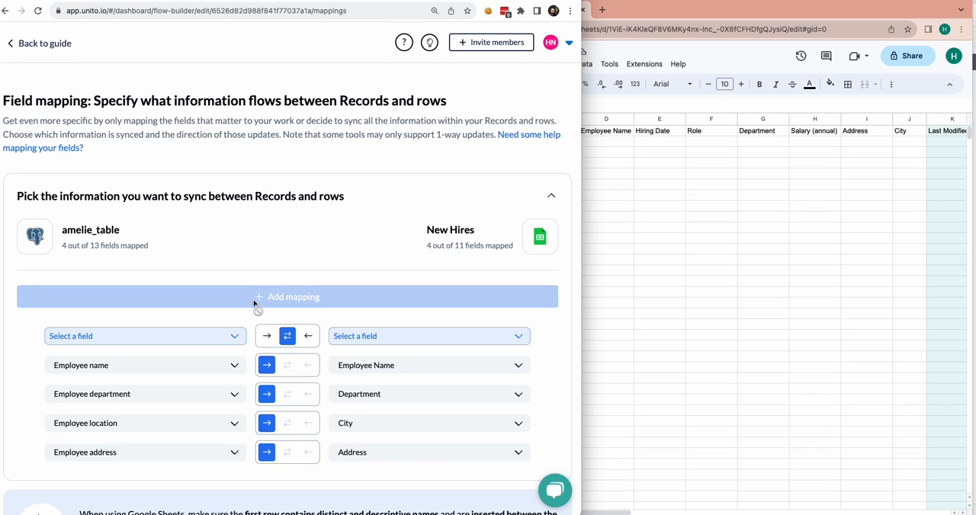
click(235, 339)
click(197, 427)
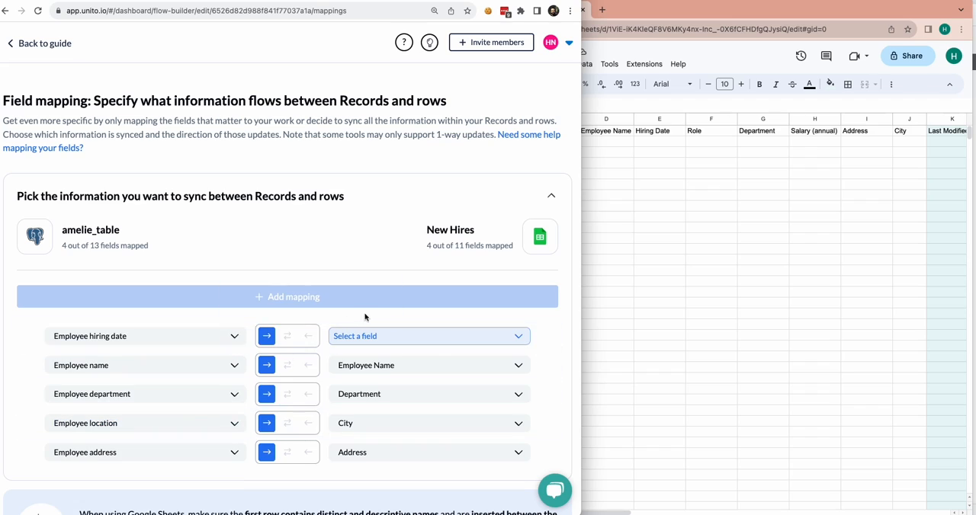
click(375, 336)
click(409, 399)
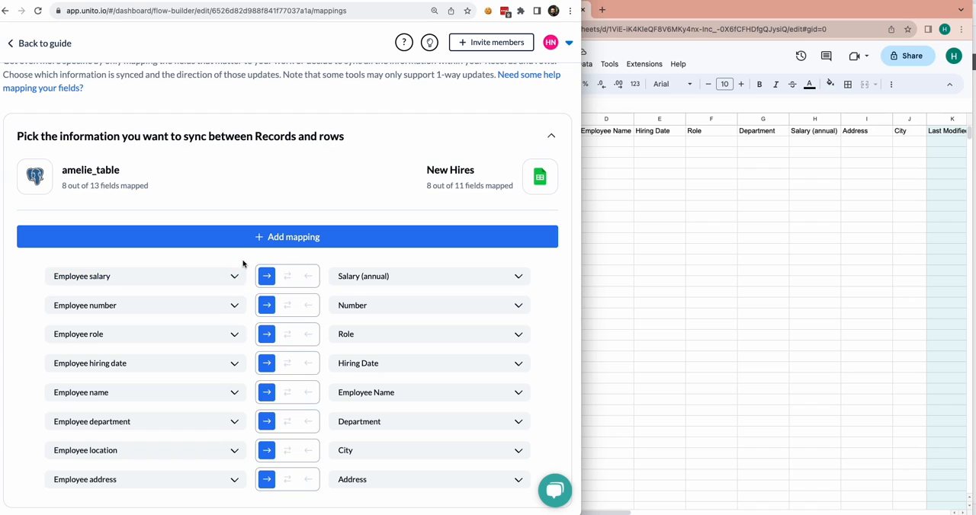
- Add a mapping from the PostgreSQL field Employee status to the sheet's Status column
click(258, 231)
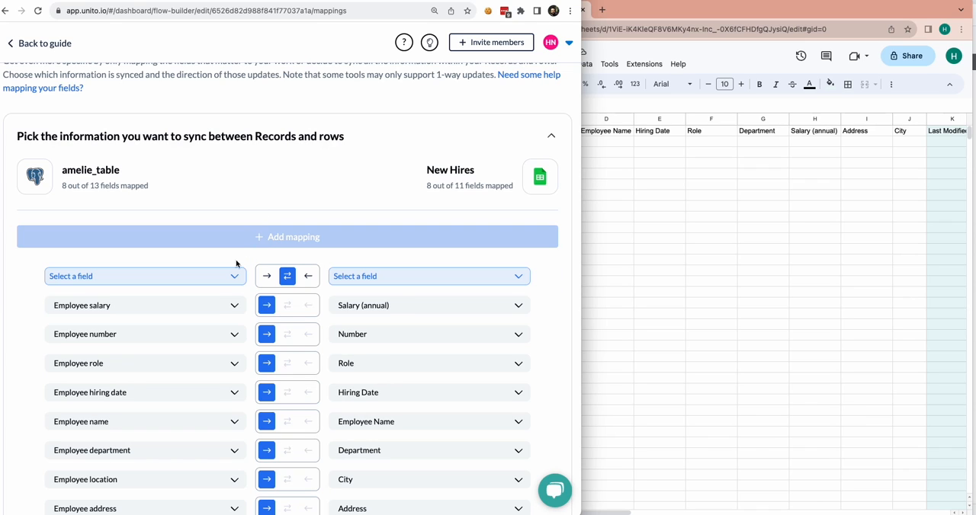
click(230, 279)
click(207, 365)
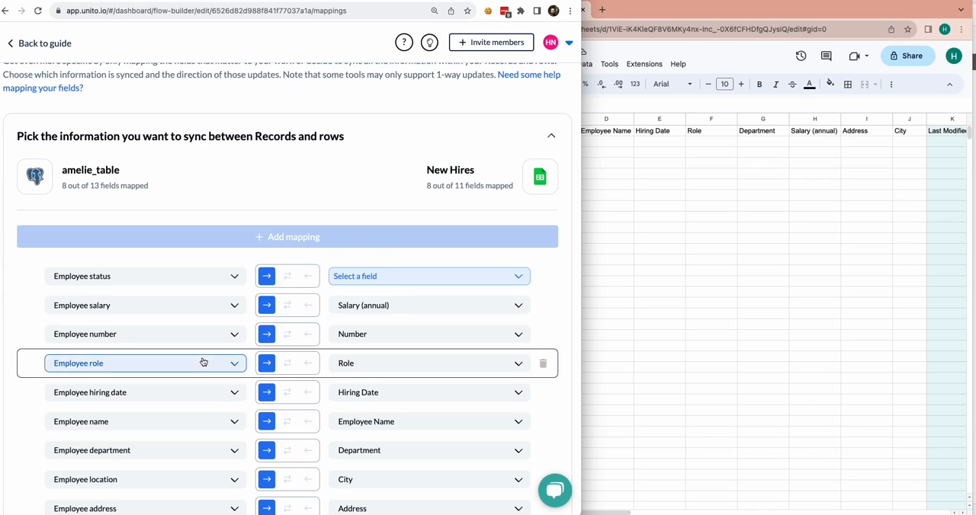
click(388, 276)
click(377, 335)
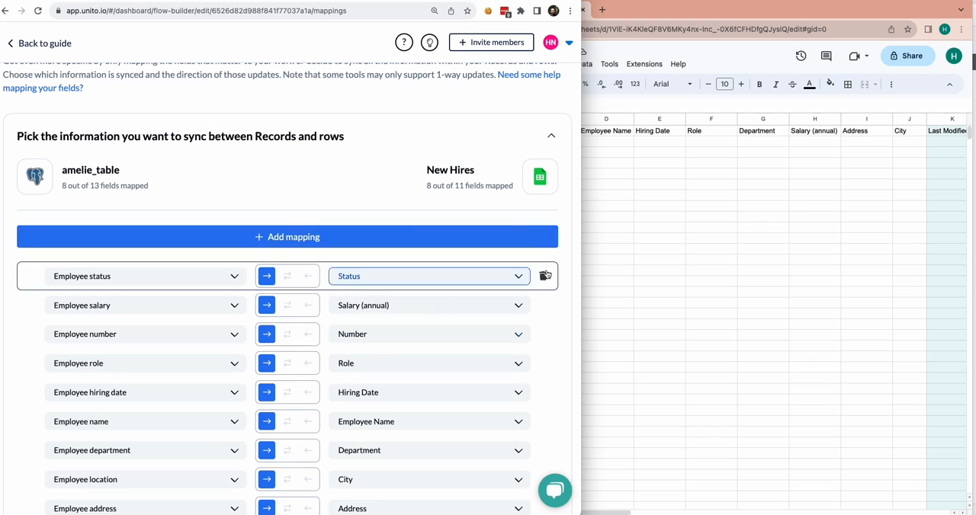
- Confirm the field mappings and launch the flow under its suggested name with auto sync enabled
scroll(540, 294, down, 1)
scroll(542, 297, down, 4)
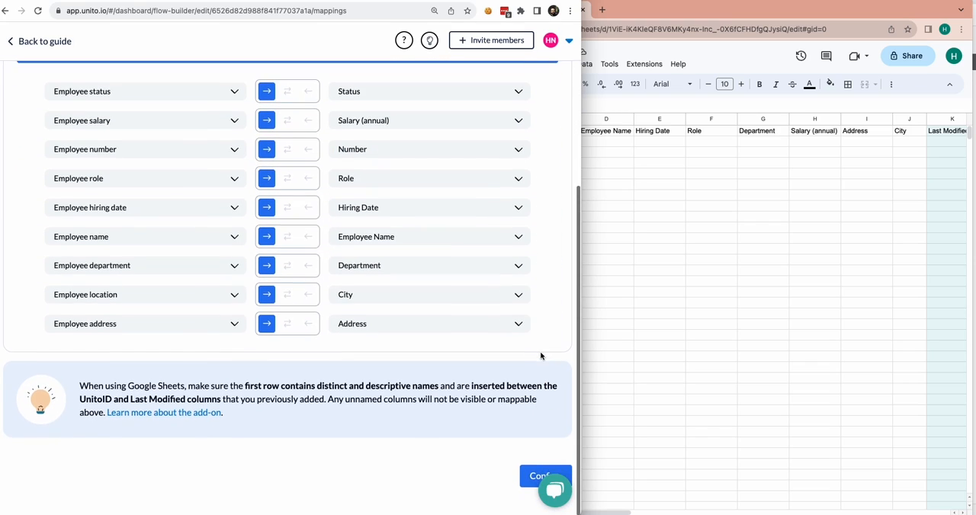
click(523, 478)
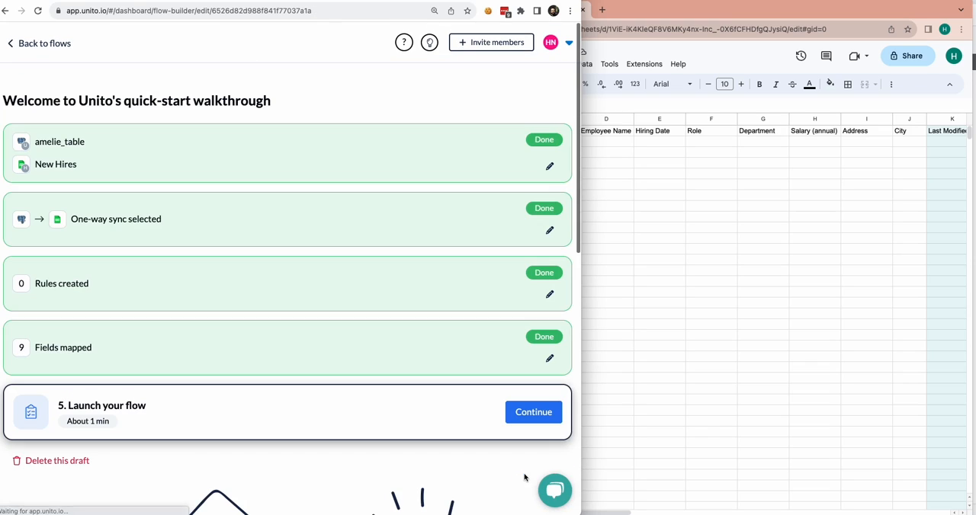
click(547, 419)
click(414, 323)
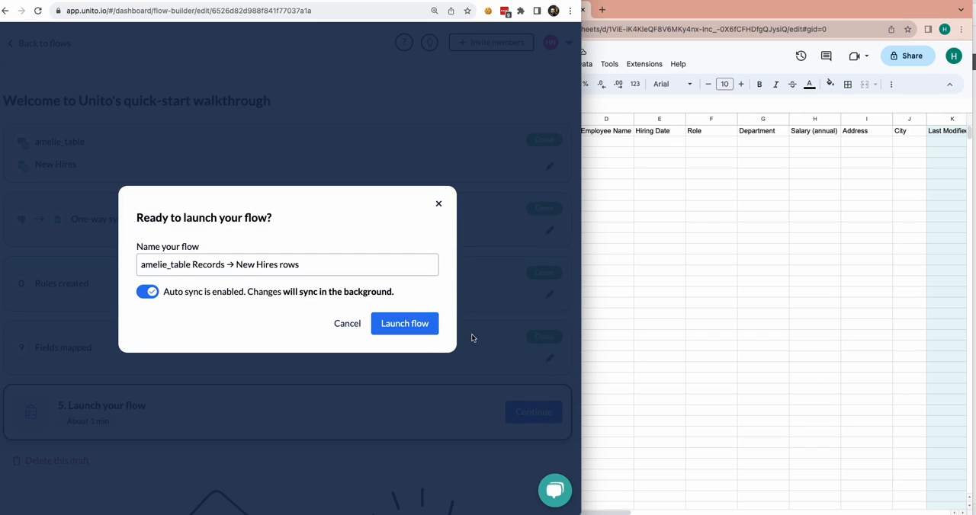
click(427, 327)
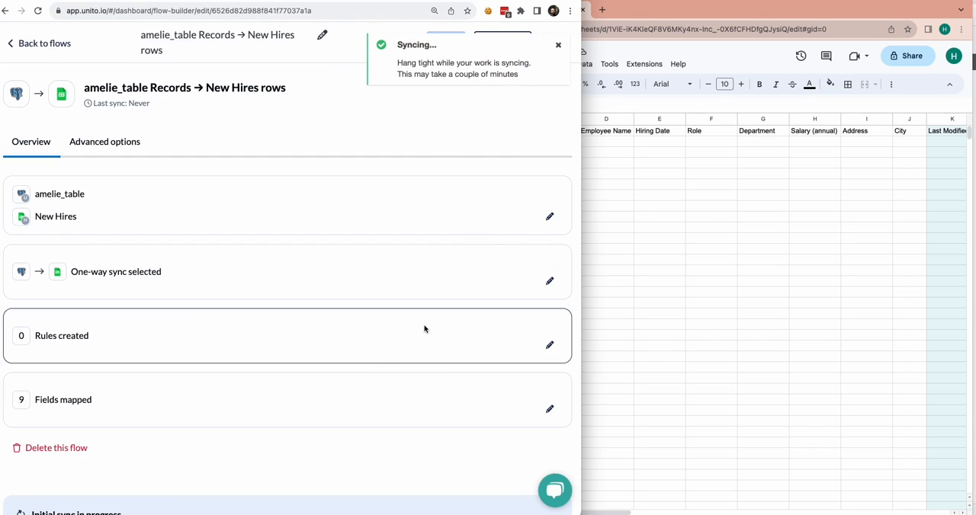
- Switch to the PostgreSQL client showing the employee table and bring the Employee Database spreadsheet to the front in Google Sheets
mouse_move(631, 504)
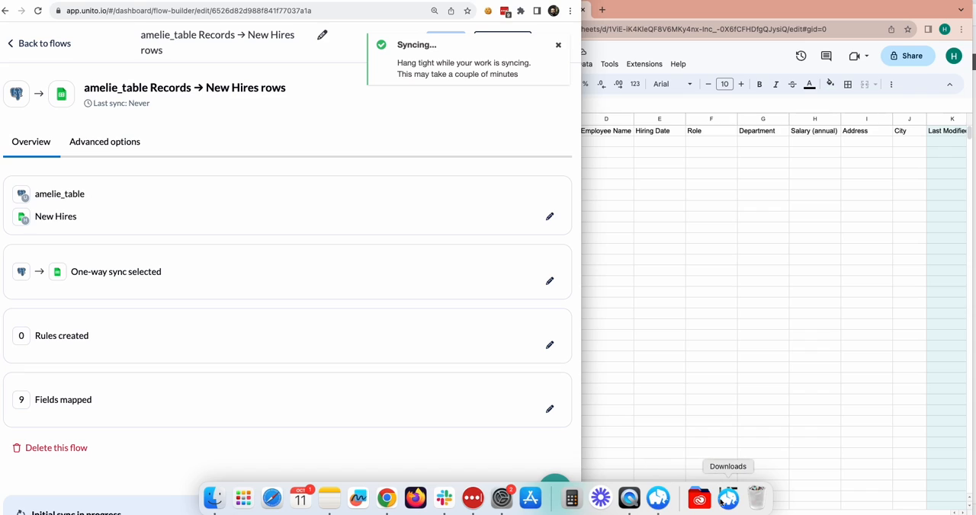
click(659, 499)
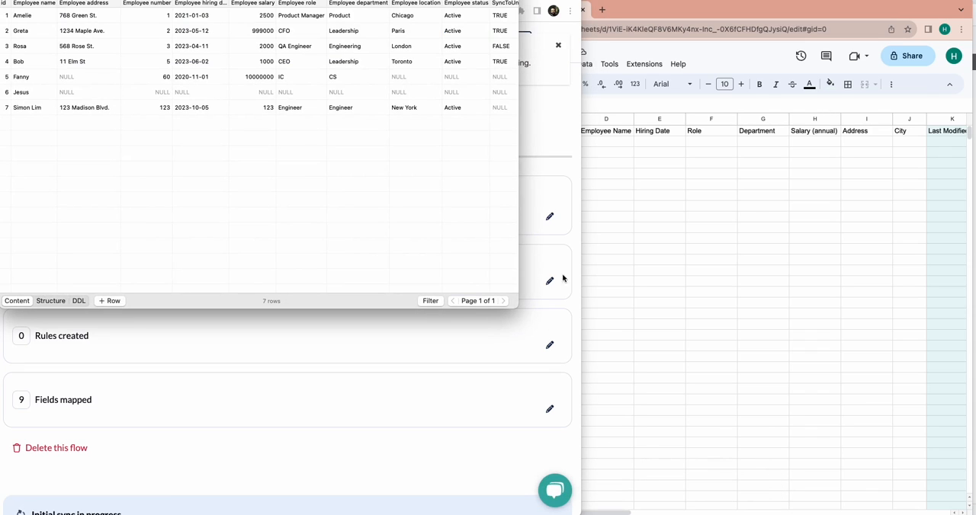
click(657, 273)
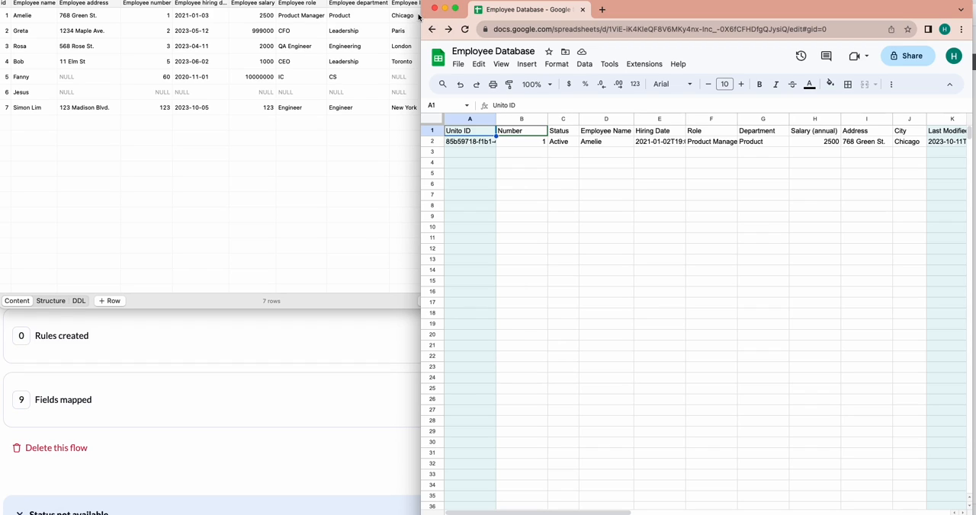
click(599, 144)
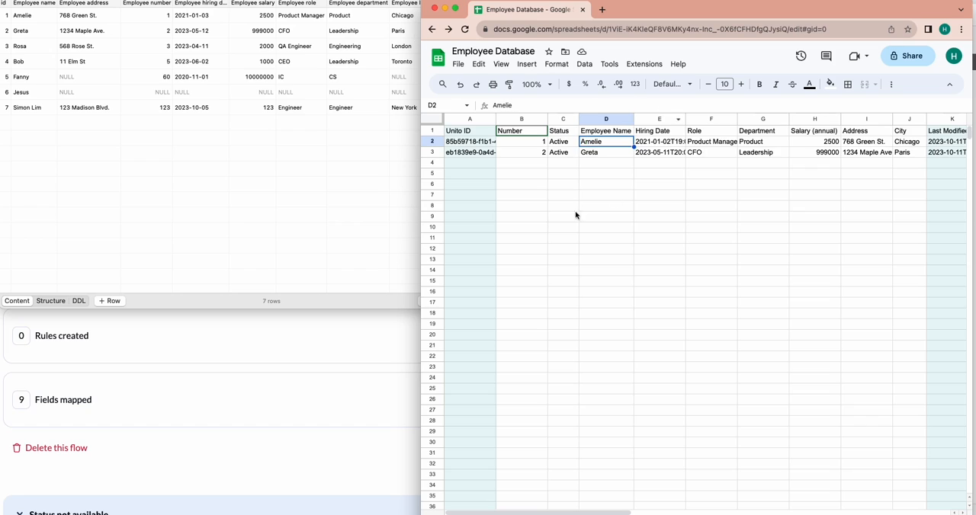
- Resize and stack the windows so the database table sits above the spreadsheet with the records of both visible
drag(418, 231, 4, 207)
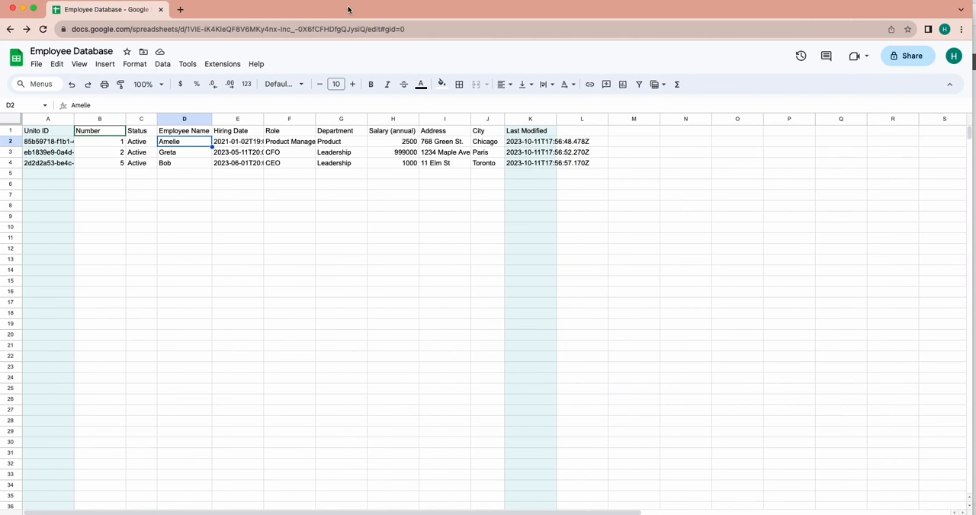
drag(356, 2, 341, 98)
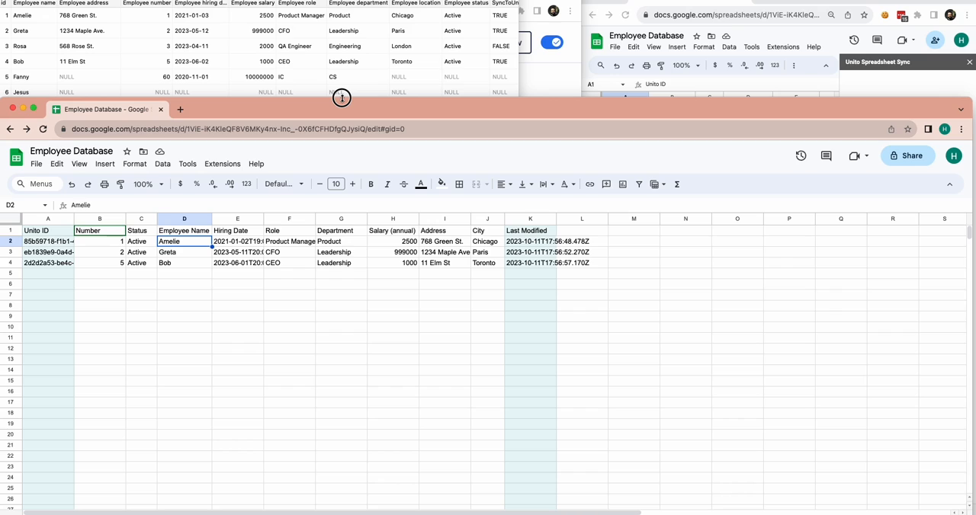
click(516, 73)
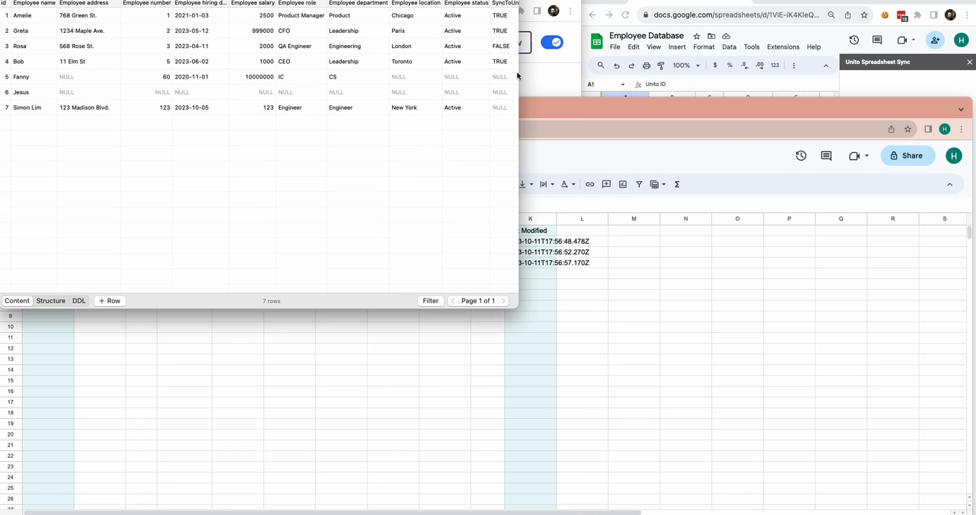
drag(518, 73, 960, 87)
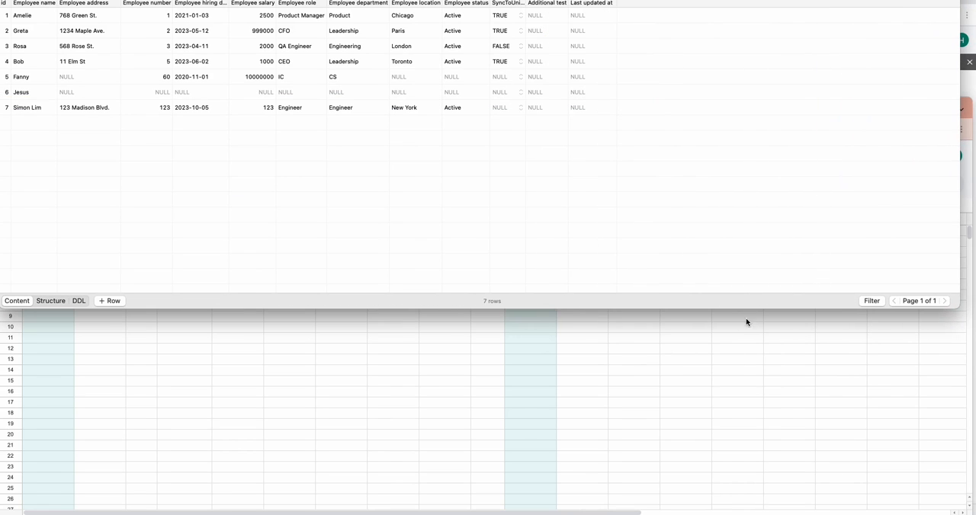
drag(754, 310, 741, 199)
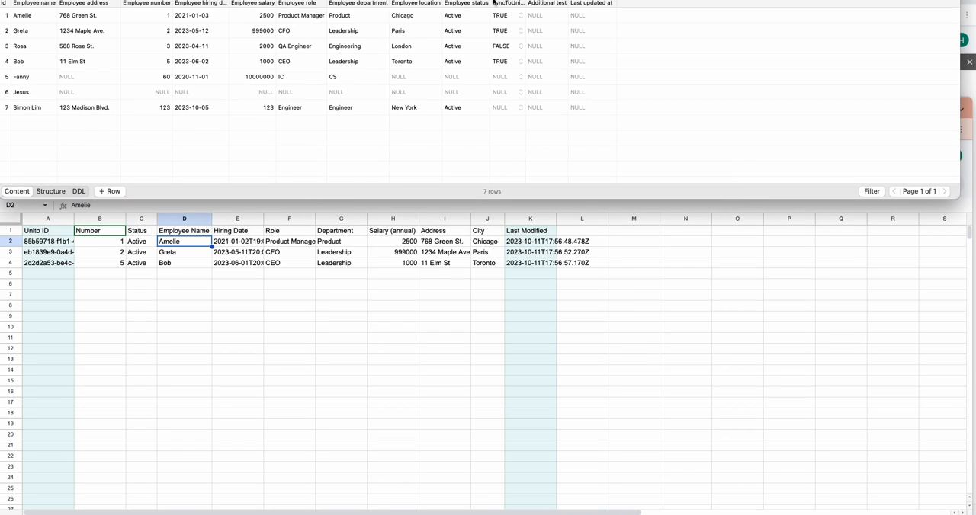
- Select records 1, 2 and 4 in the database table to compare them with the rows synced to the spreadsheet
click(41, 19)
shift+click(39, 32)
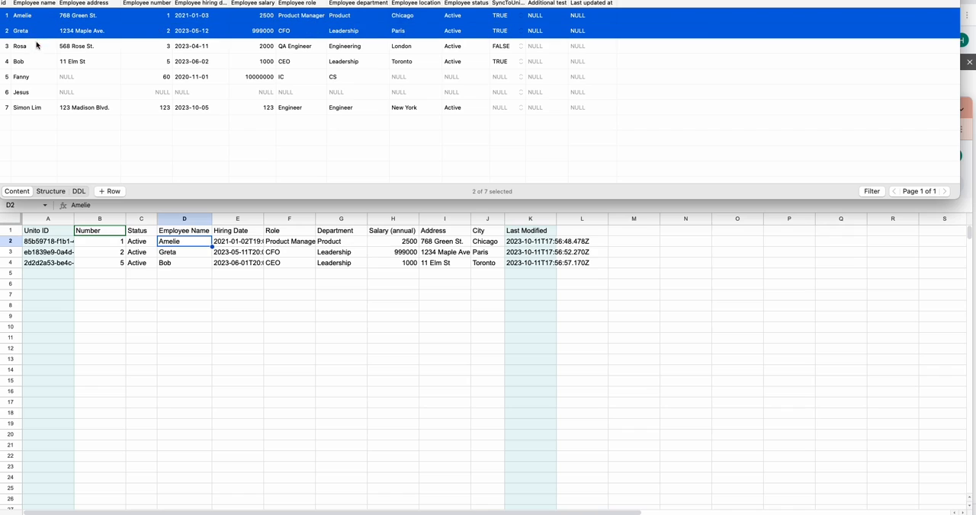
super+click(28, 64)
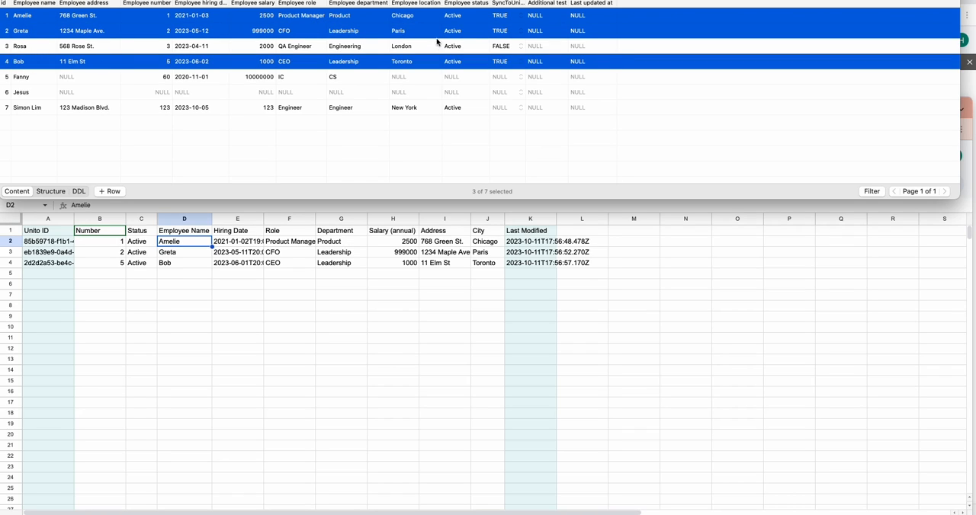
- Set SyncToUnito to TRUE for record 3 in the database table and save the change
click(519, 47)
click(519, 47)
click(519, 46)
click(515, 46)
click(510, 39)
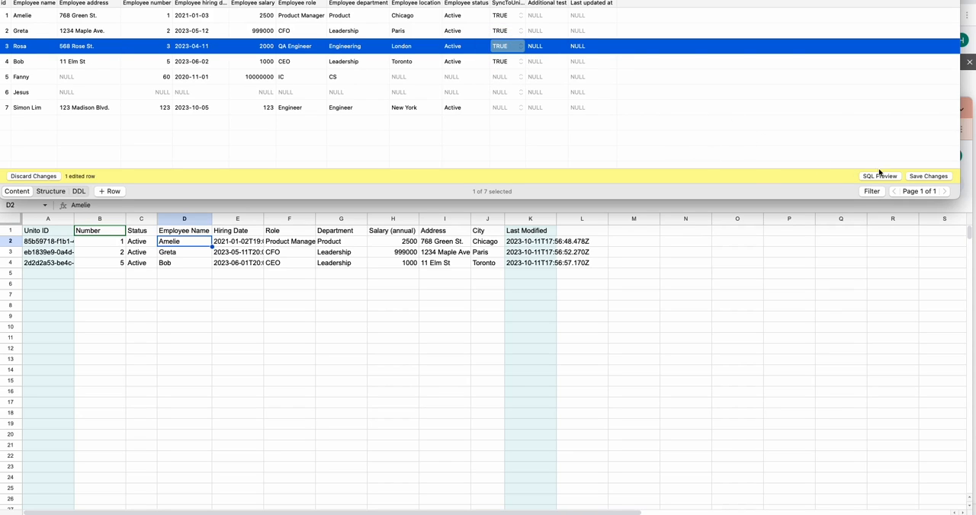
click(942, 178)
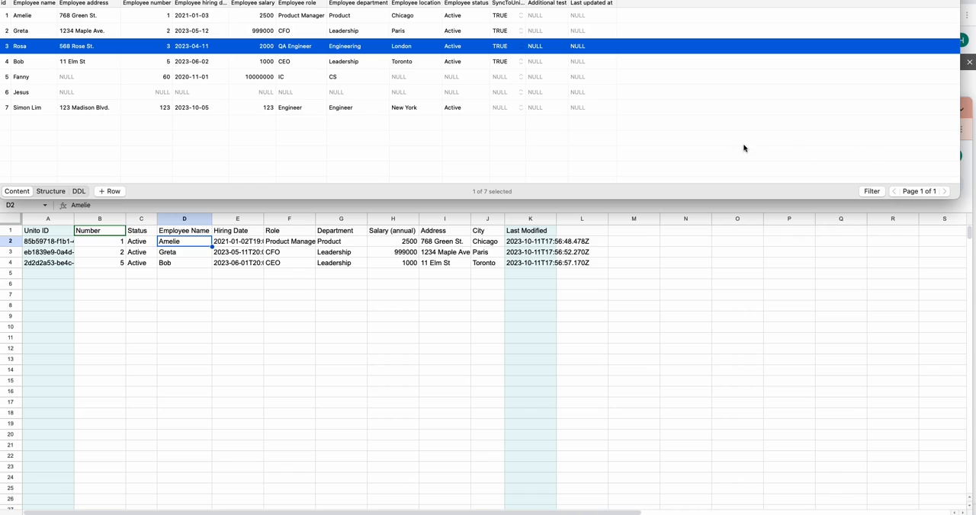
- Switch to Unito, run a manual sync of the flow, and return to the spreadsheet to check for the added record
click(583, 209)
key(super+grave)
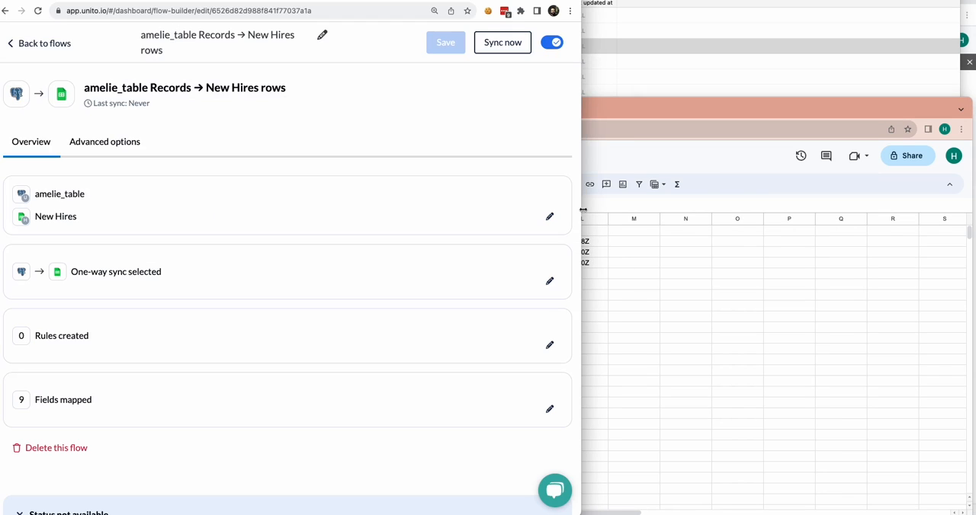
scroll(438, 148, down, 2)
scroll(438, 147, up, 1)
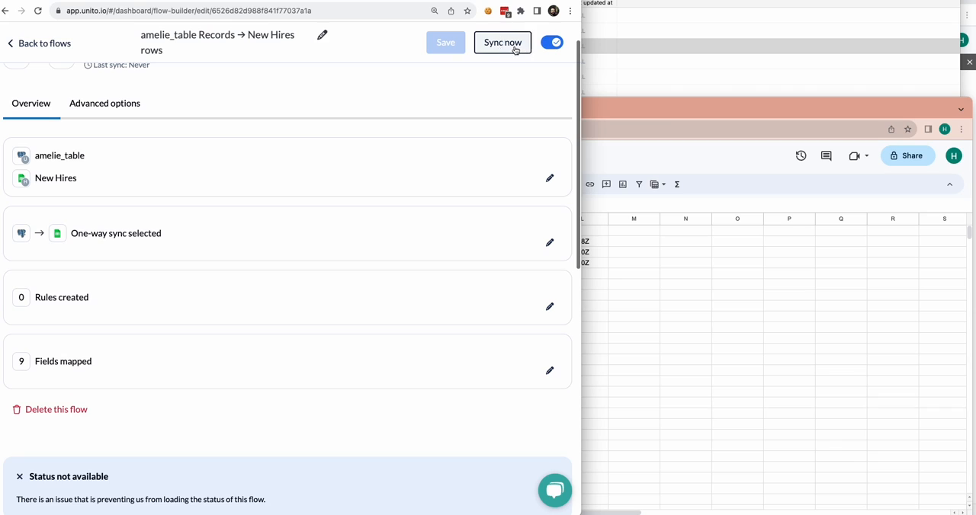
click(512, 43)
scroll(496, 152, down, 3)
scroll(496, 93, down, 4)
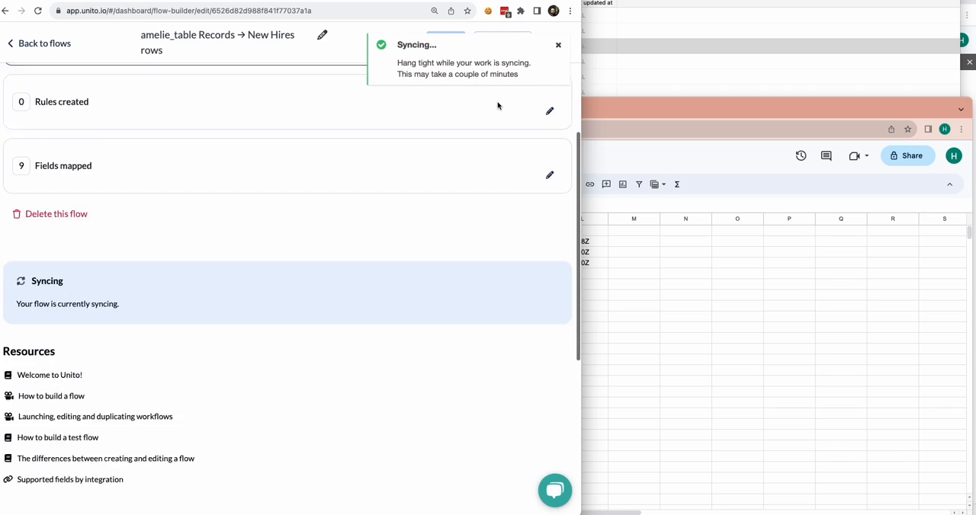
click(713, 40)
click(733, 357)
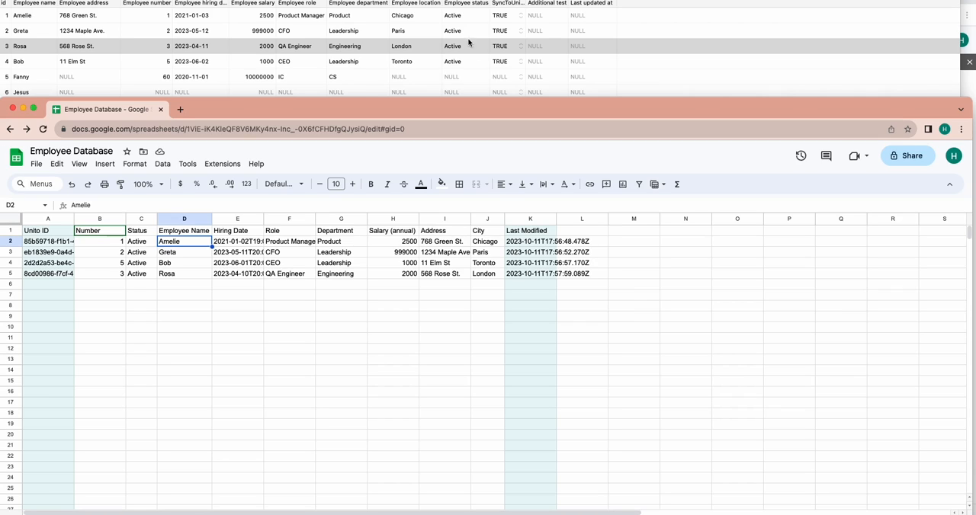
- Set the employee location of record 3 to Berlin in the database table and save the change
click(404, 48)
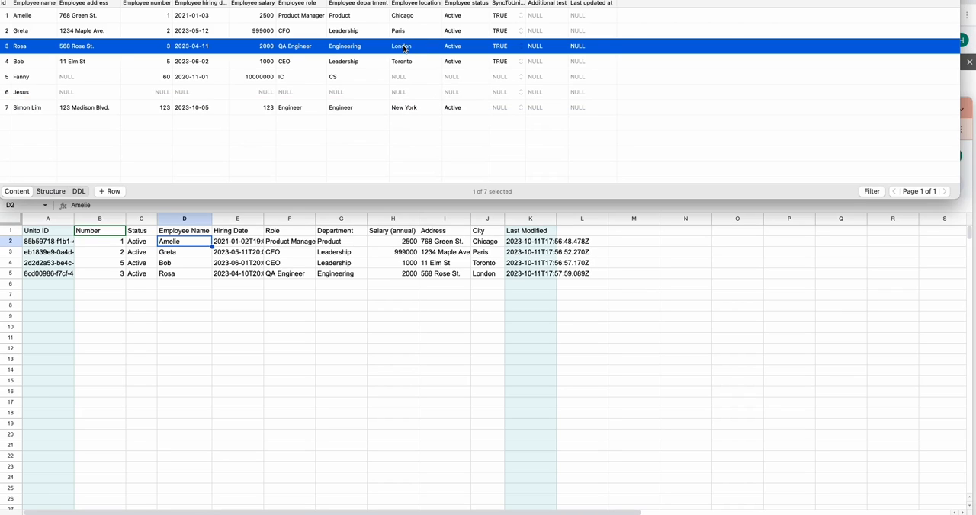
double_click(404, 47)
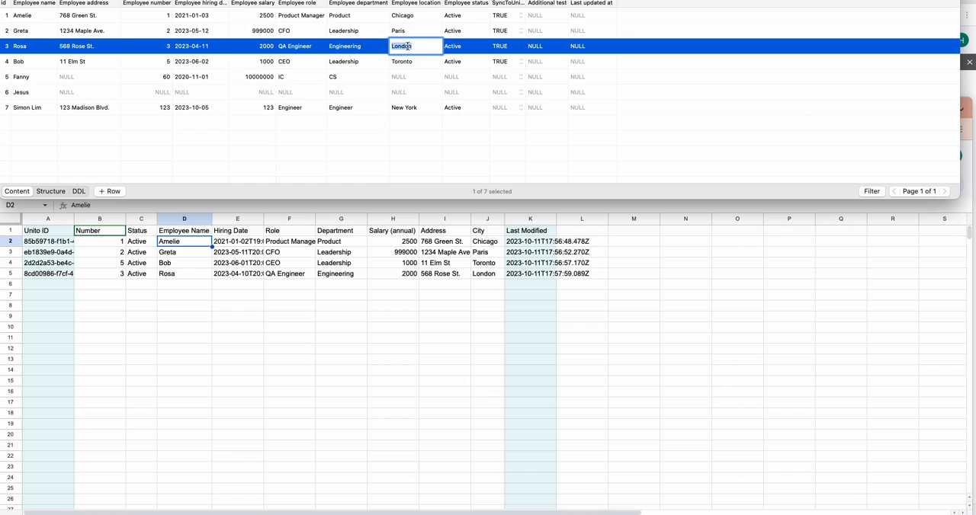
text(Berlin)
key(Return)
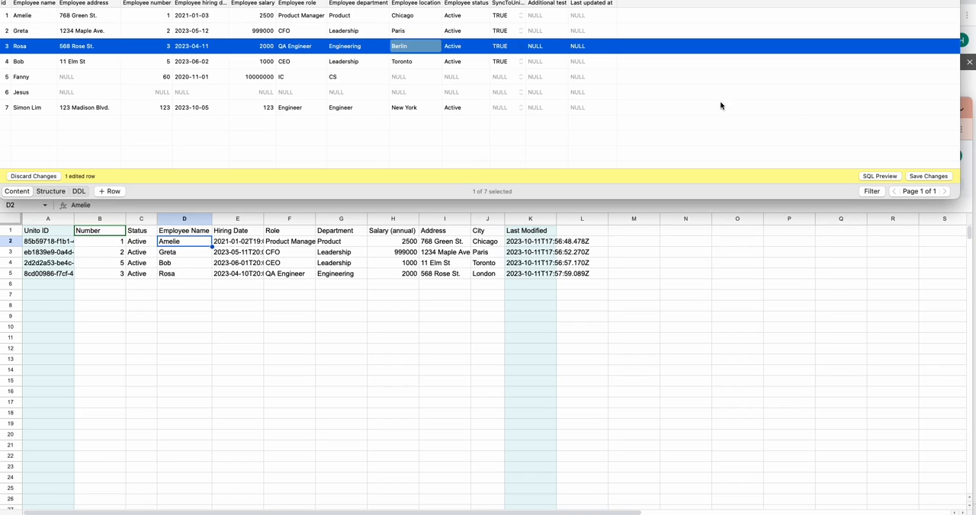
click(926, 177)
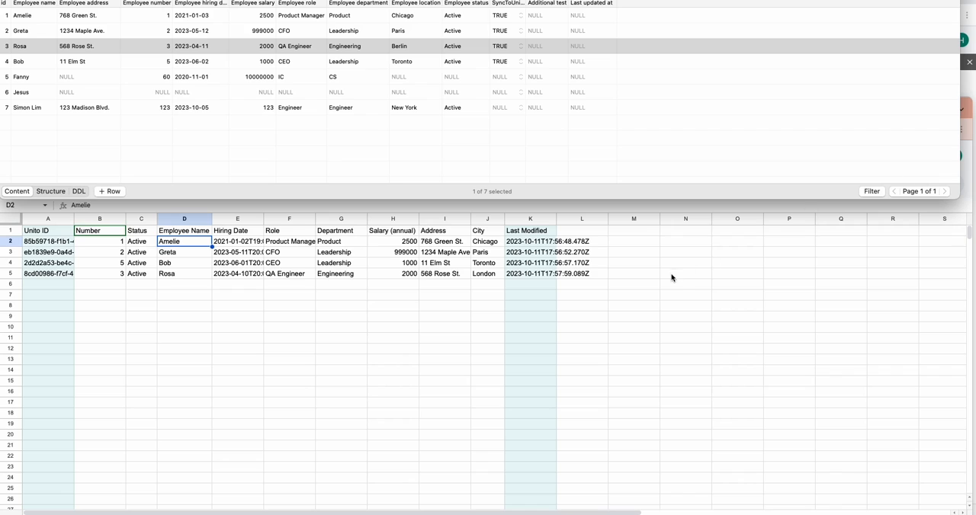
- Run another manual sync of the flow in Unito and check the City cell in row 5 of the spreadsheet
click(646, 277)
click(499, 49)
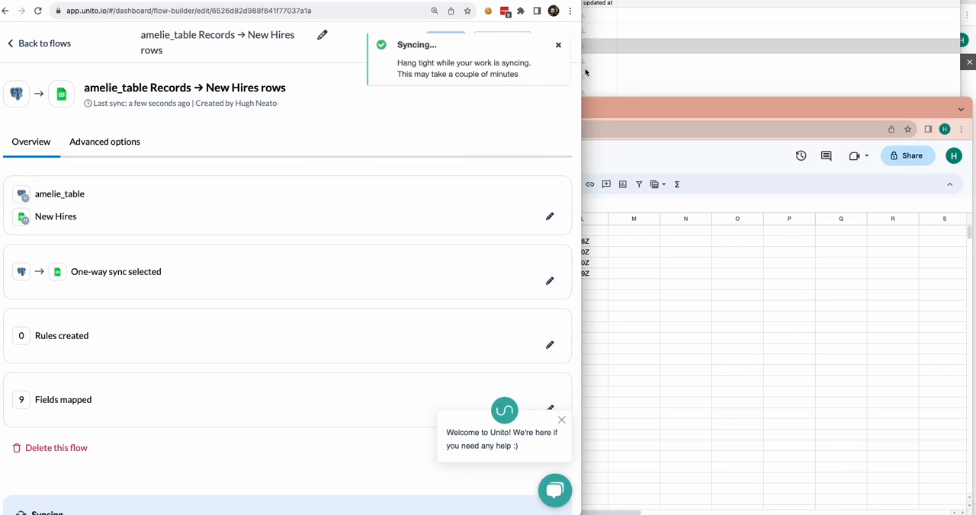
click(618, 70)
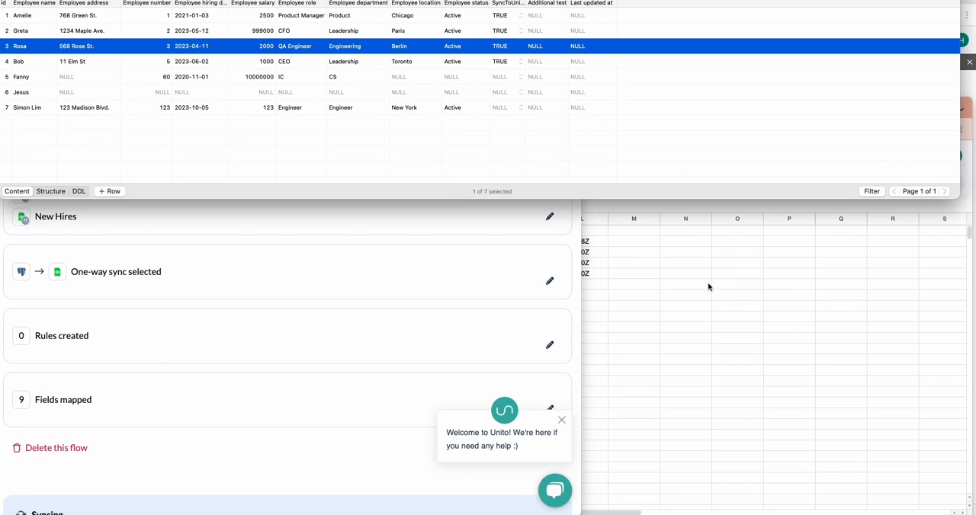
click(708, 287)
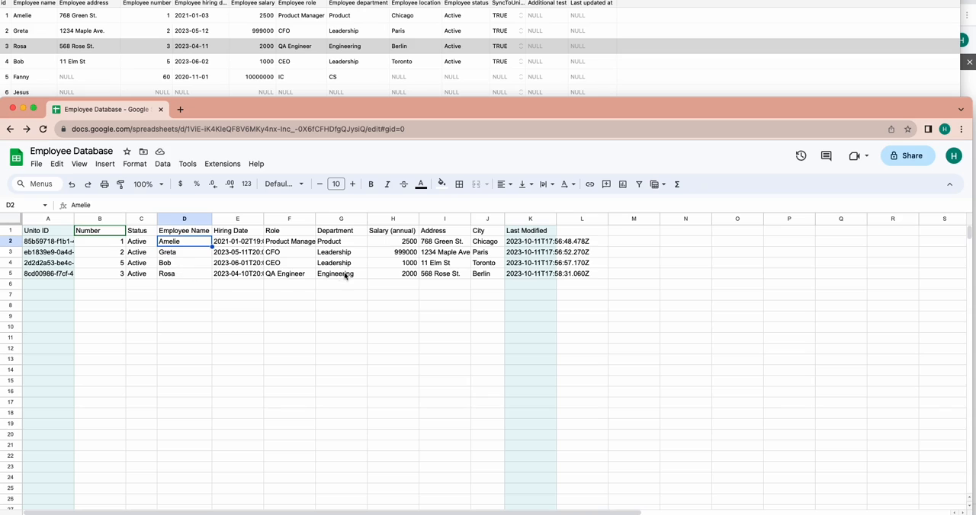
click(481, 275)
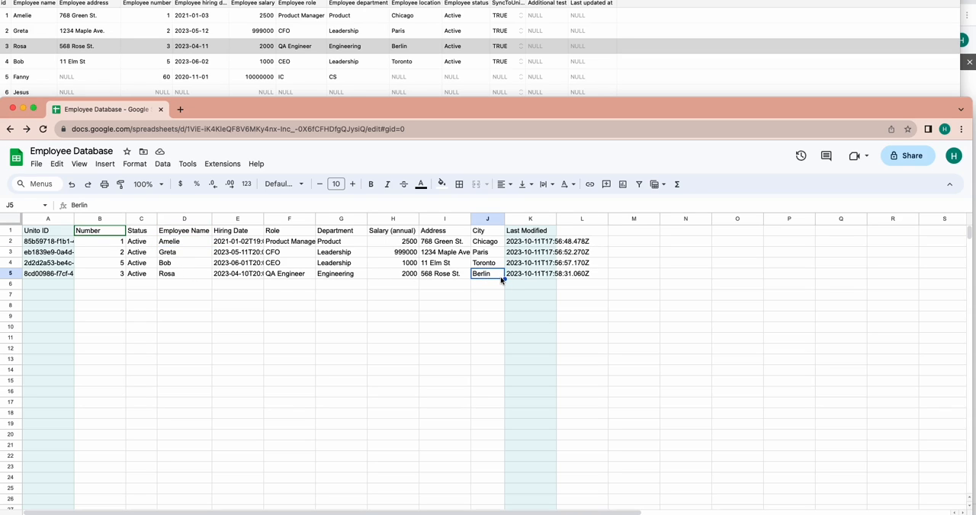
- Change record 3 in the database table to location New Jersey and department Design, and save the changes
double_click(405, 46)
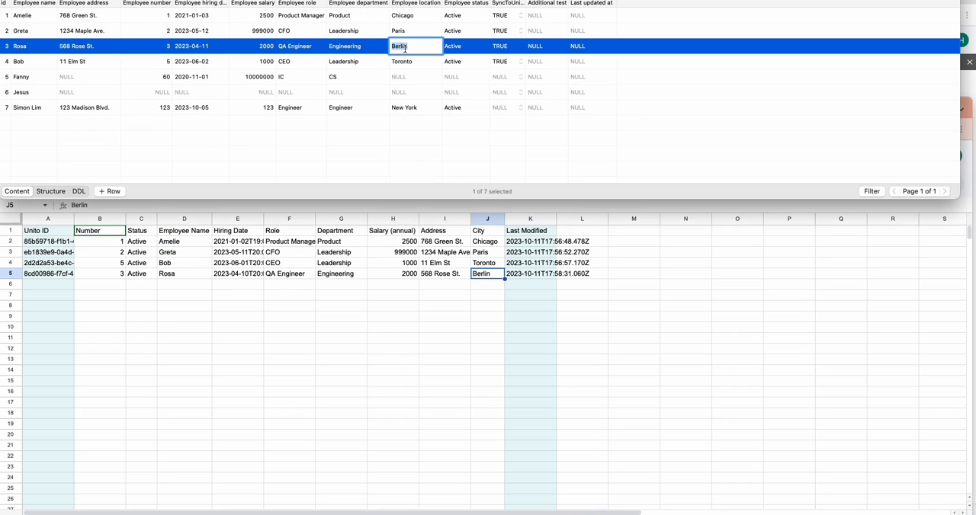
text(New Jersey)
double_click(351, 46)
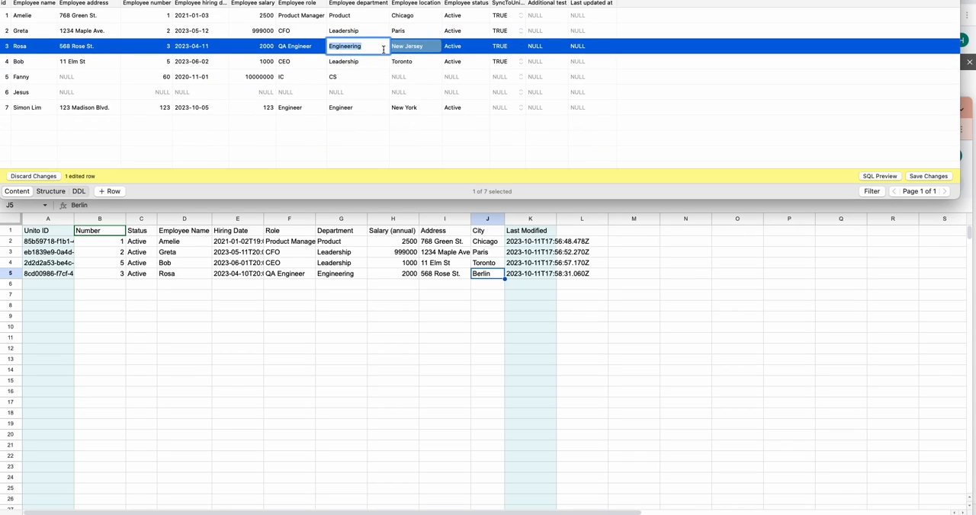
text(Design)
click(922, 176)
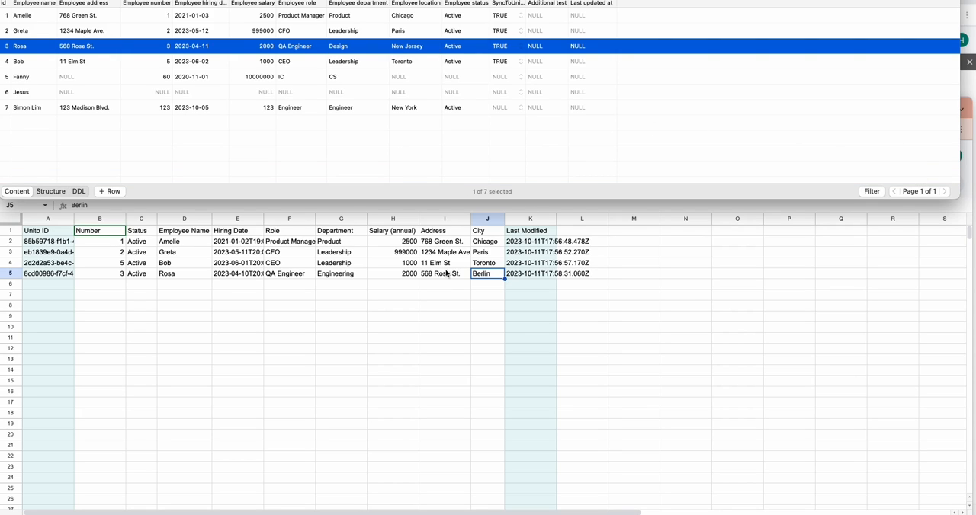
- Check the flow's sync status in Unito and examine the Department and City values in row 5 of the spreadsheet
click(353, 275)
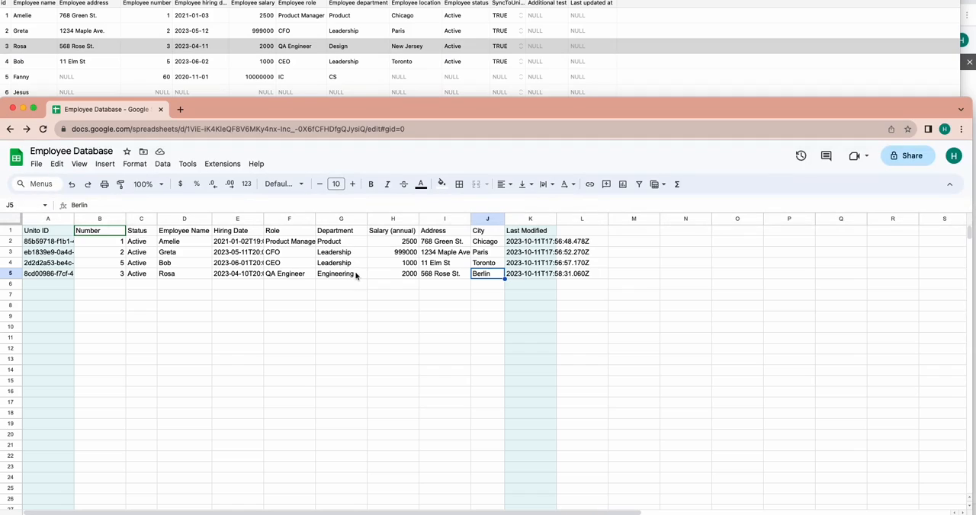
click(347, 286)
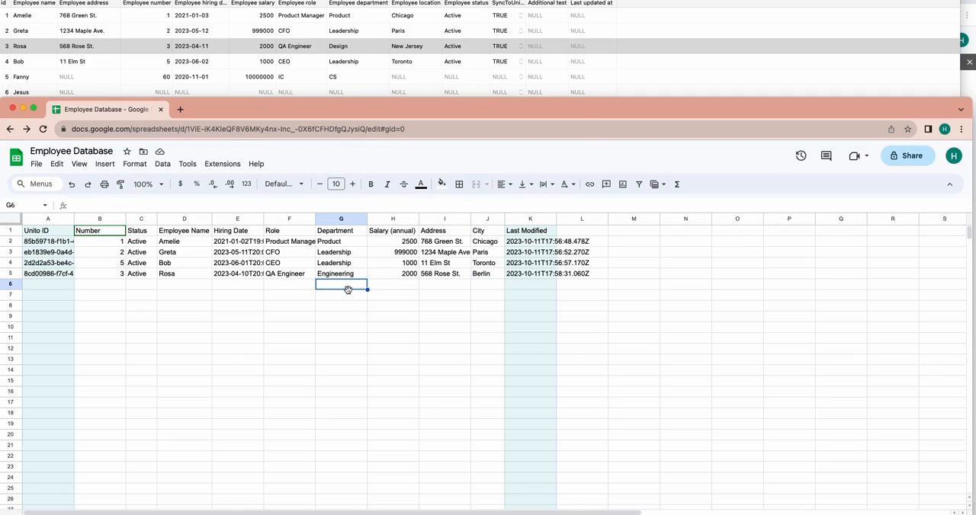
key(super+grave)
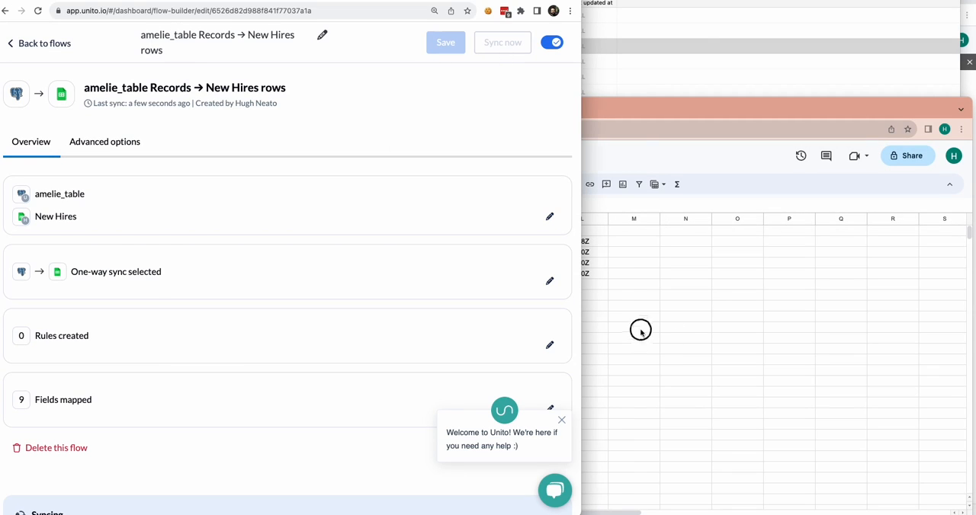
key(super+grave)
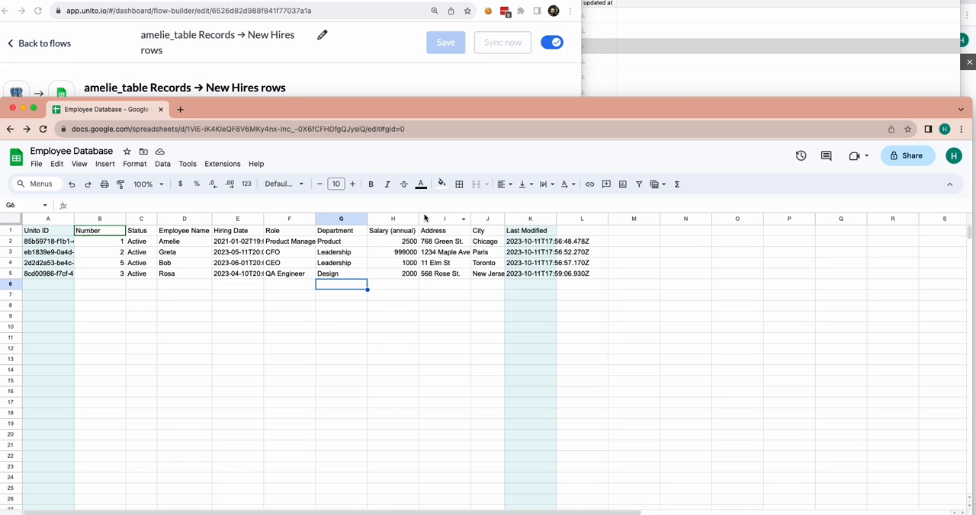
- Set the sync-to-Unito value of record 5 to TRUE in the database table and save the change
click(637, 78)
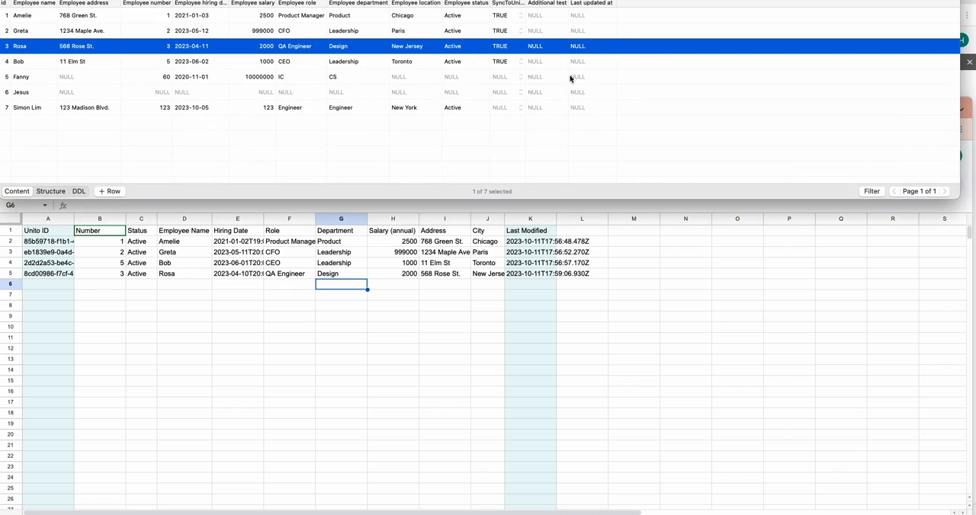
click(521, 79)
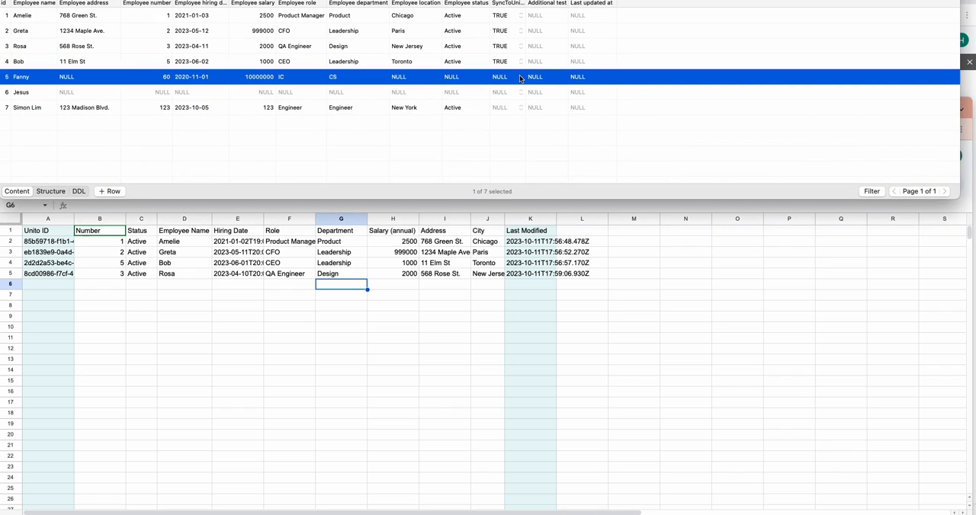
click(521, 79)
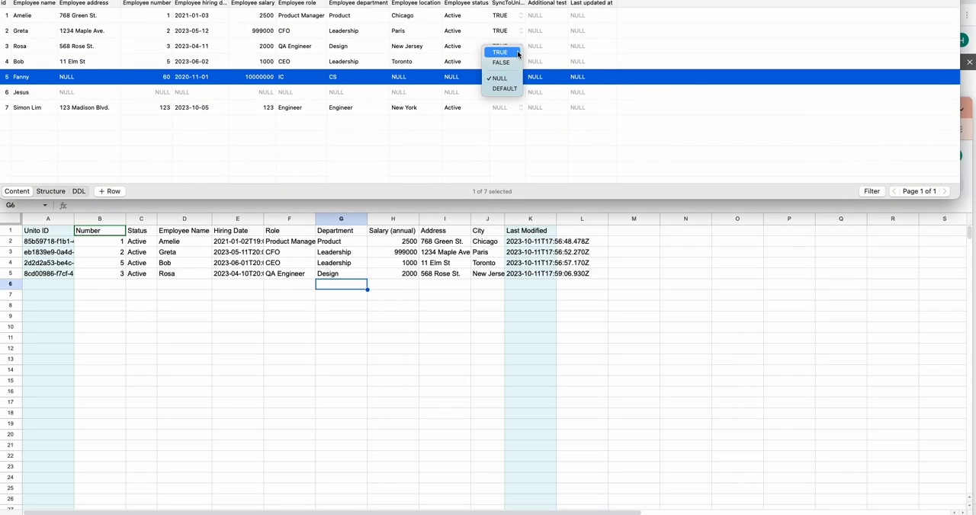
click(516, 52)
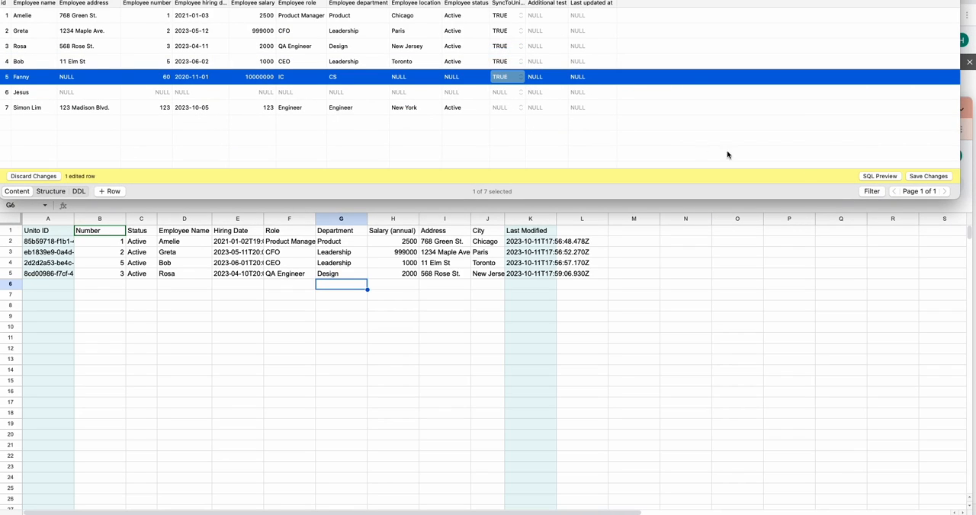
click(929, 176)
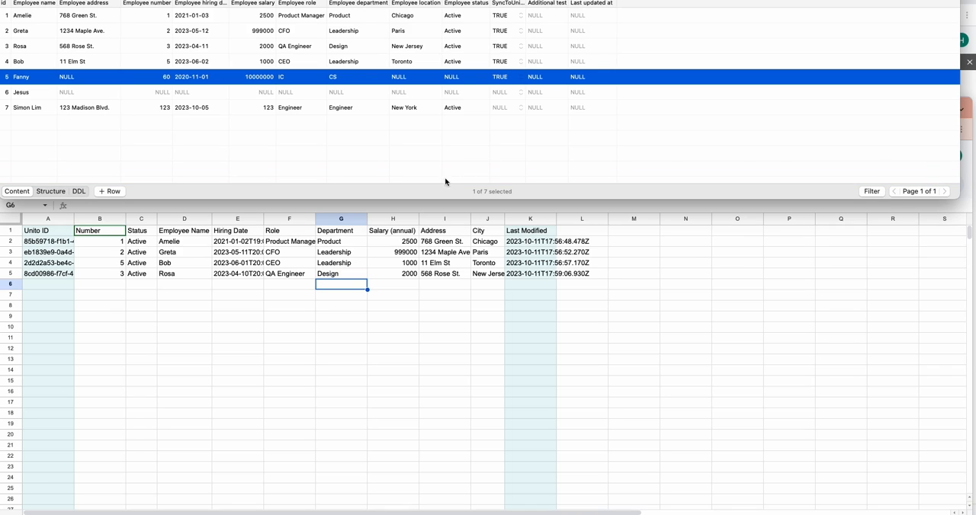
- Check the flow's most recent activity in Unito and look for record 5 below the existing rows of the spreadsheet
click(432, 286)
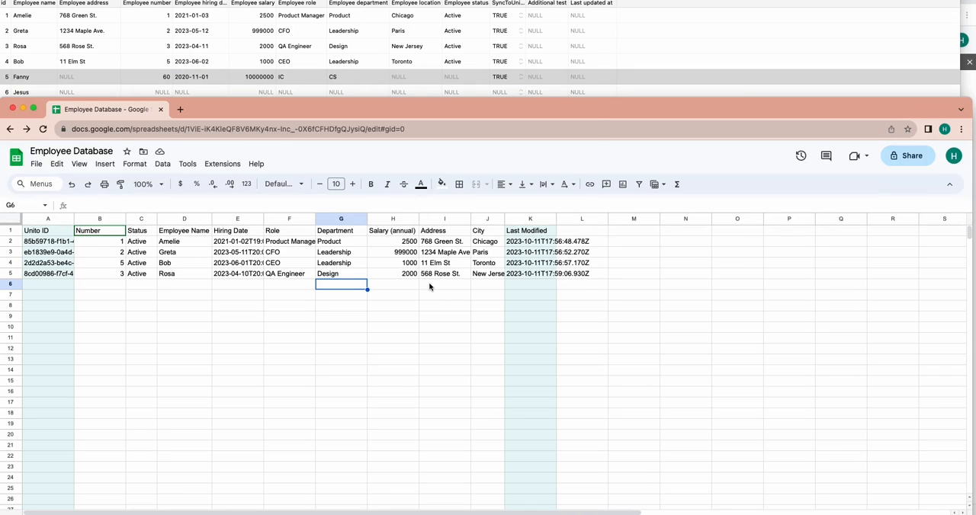
key(super+grave)
scroll(492, 183, down, 2)
scroll(493, 183, down, 5)
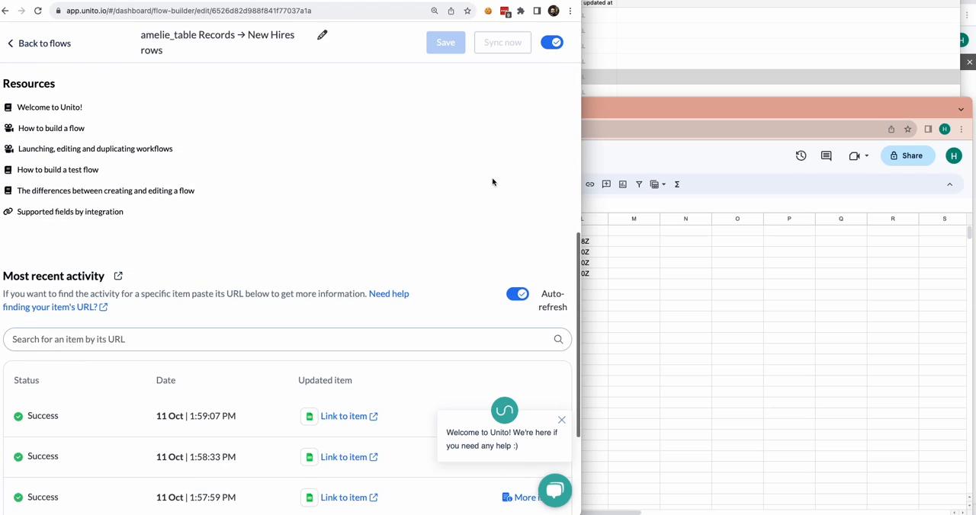
scroll(458, 388, down, 2)
click(702, 315)
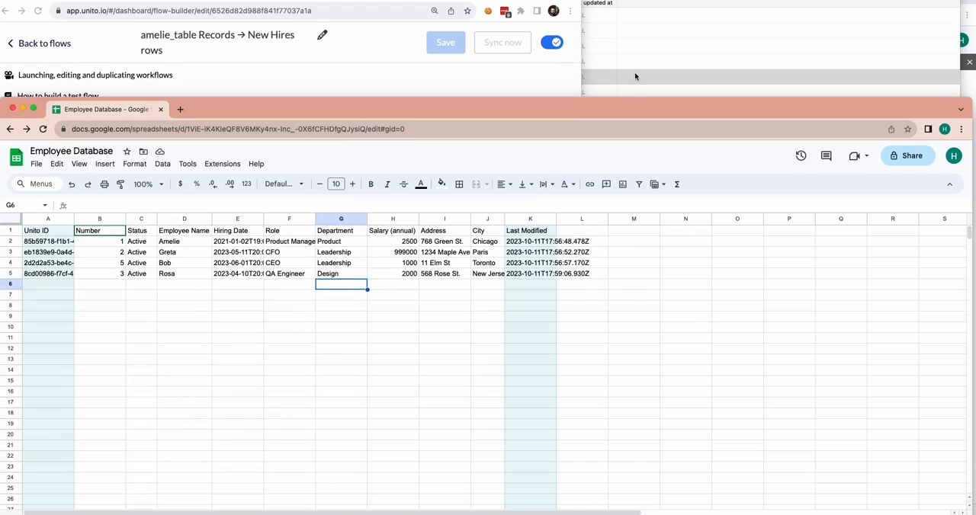
click(639, 51)
click(255, 284)
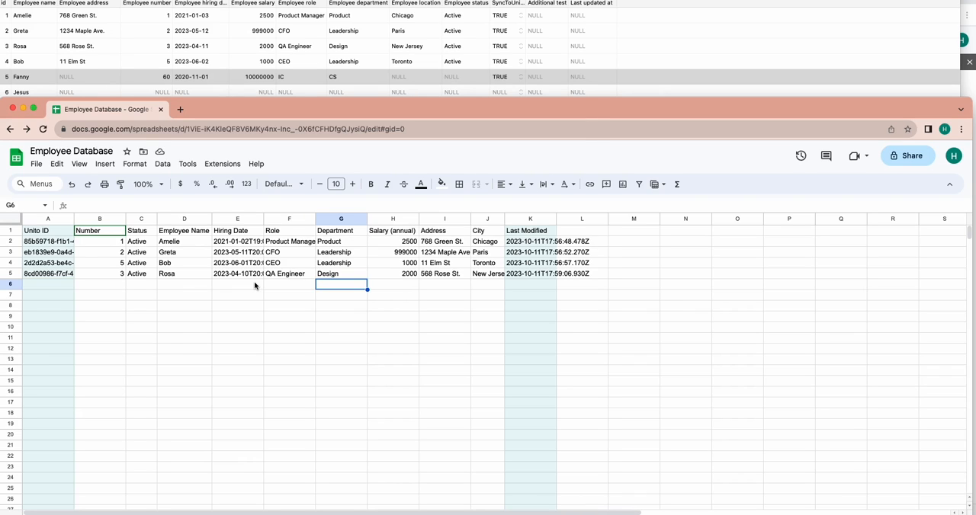
- Reload the flow page in Unito, run a manual sync, and compare record 5 in the database with row 6 of the spreadsheet
key(super+grave)
key(super+r)
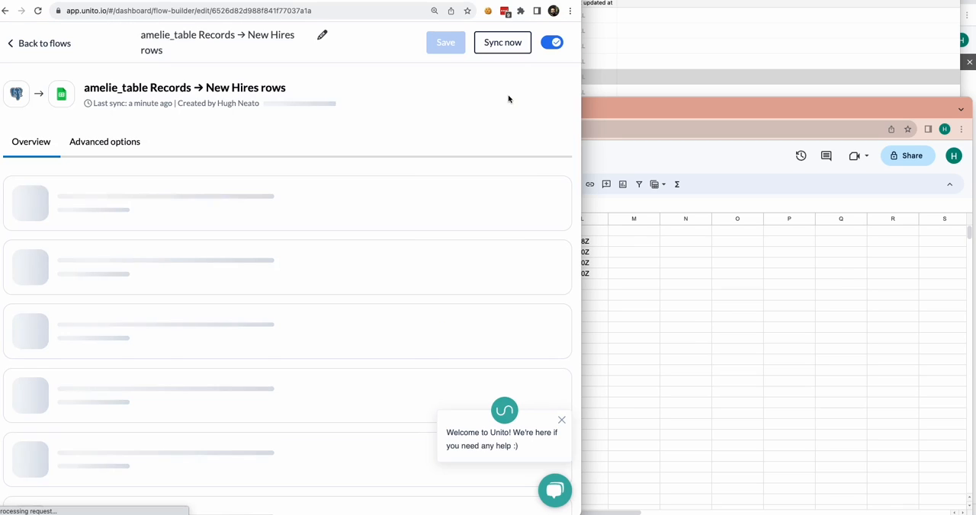
click(508, 48)
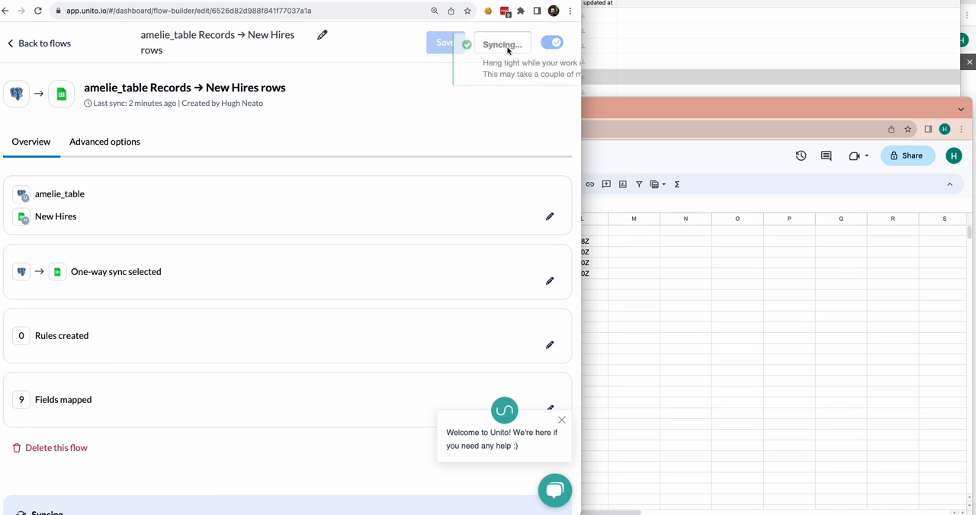
click(659, 156)
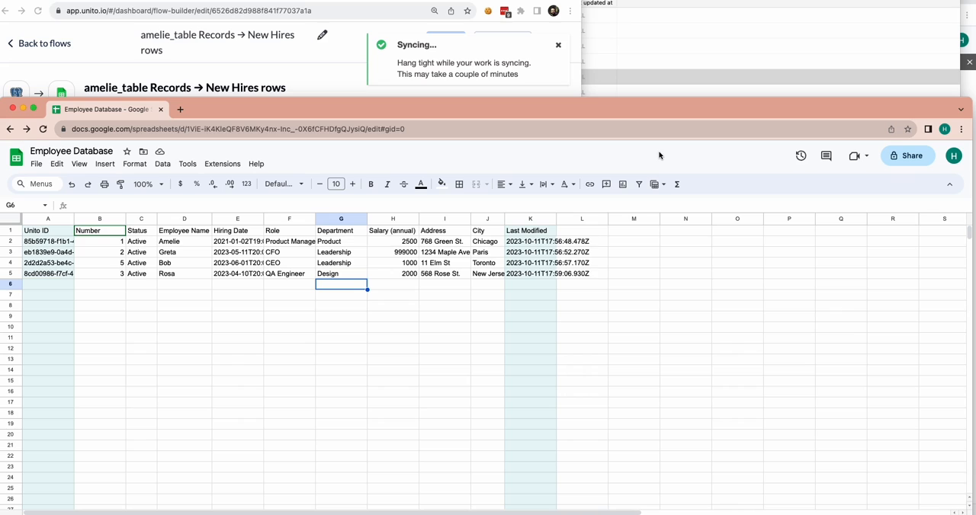
click(656, 73)
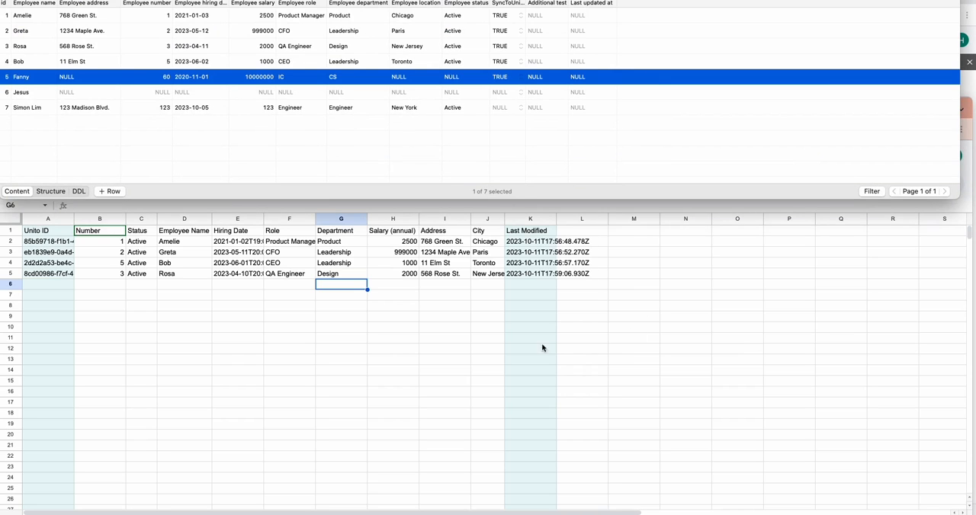
click(448, 338)
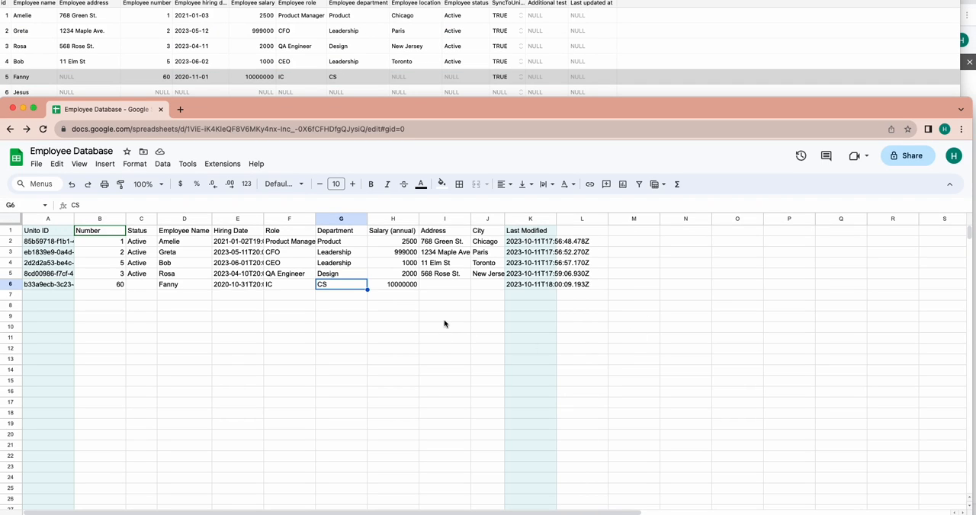